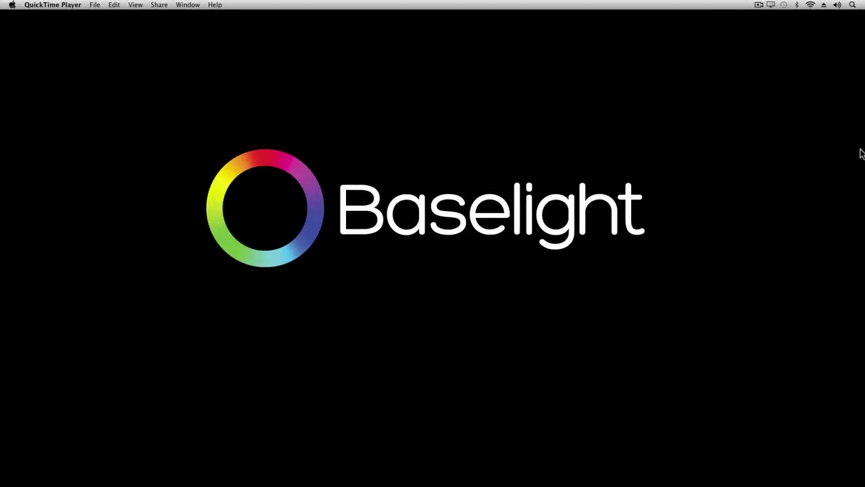
# Step: Launch Avid Media Composer, open the Dior project and open Baselight from the timeline
pyautogui.moveTo(857, 127)
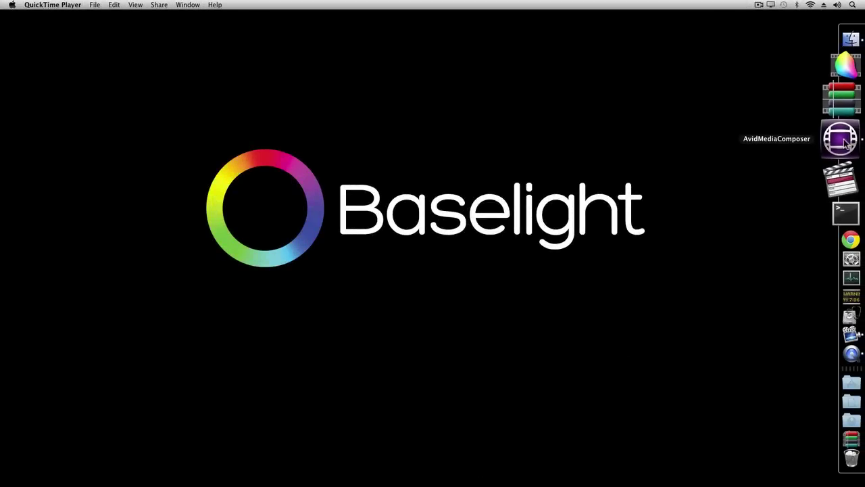
pyautogui.click(843, 146)
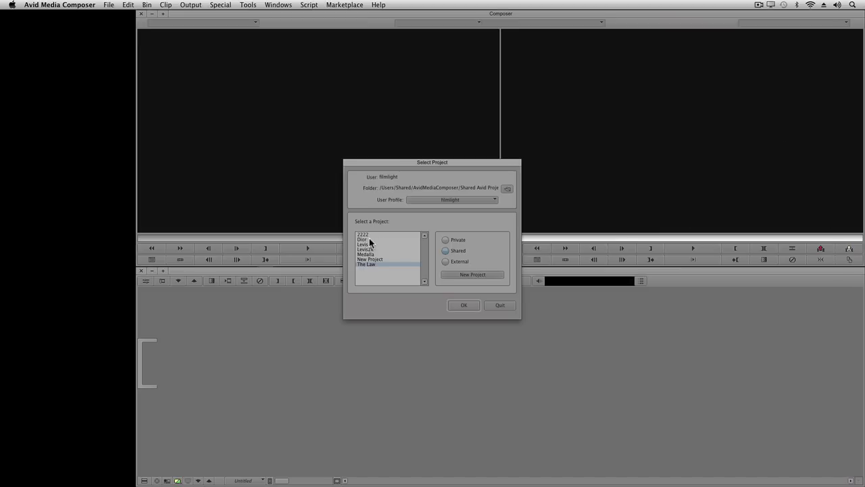
pyautogui.click(369, 238)
pyautogui.click(463, 305)
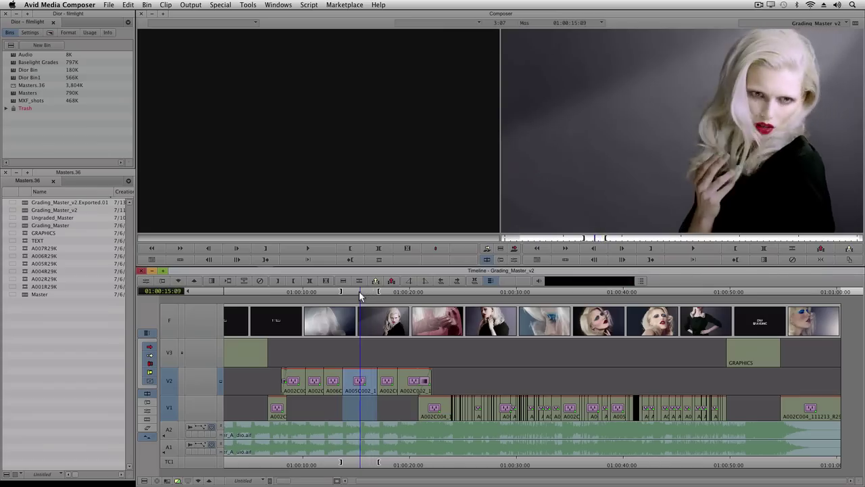
pyautogui.click(515, 262)
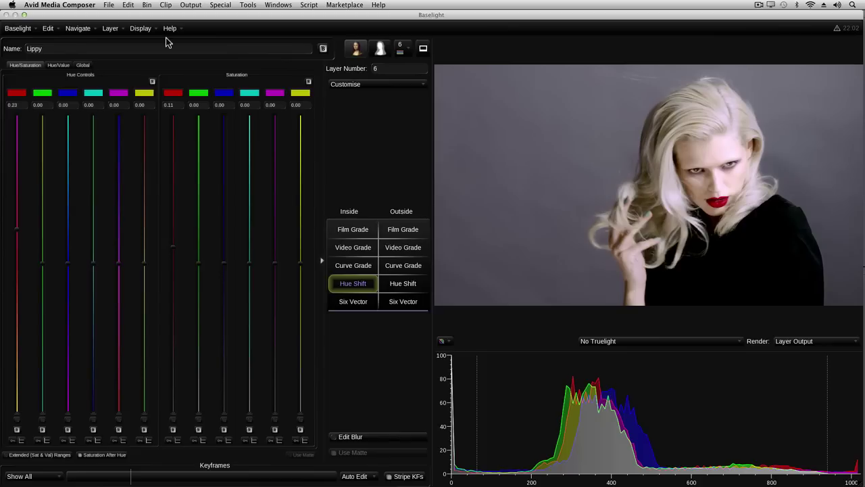
# Step: Select HueAngle (+MT) on layer 6 and render the viewer as Layer Matte to see the lip key
pyautogui.click(383, 48)
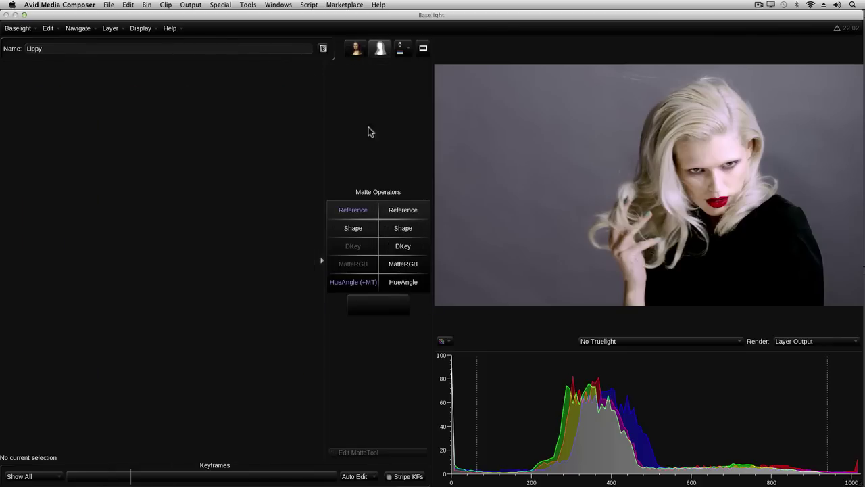
pyautogui.click(336, 283)
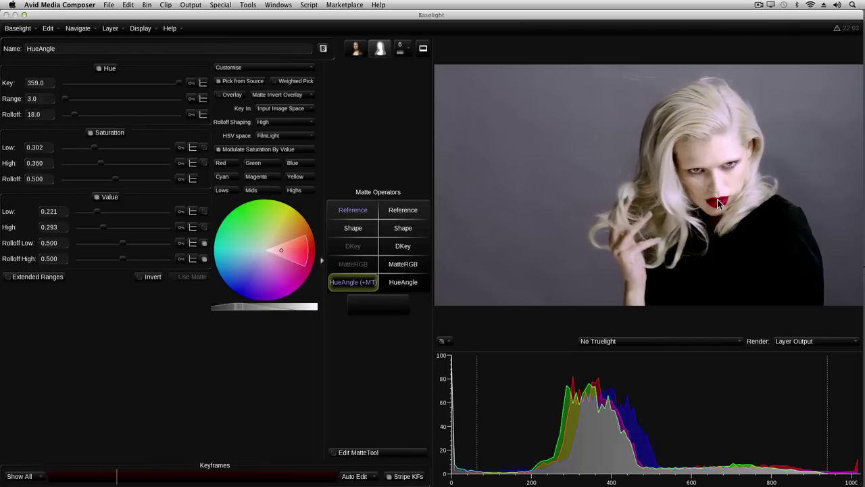
pyautogui.click(804, 341)
pyautogui.click(804, 367)
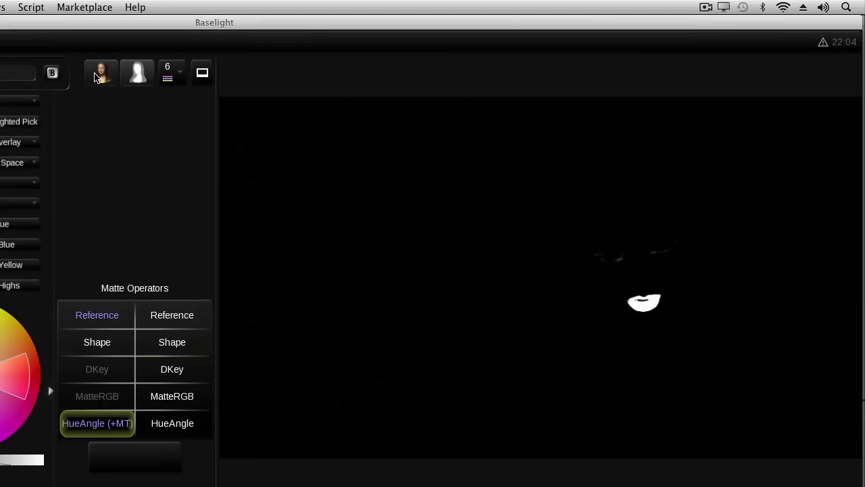
pyautogui.click(95, 77)
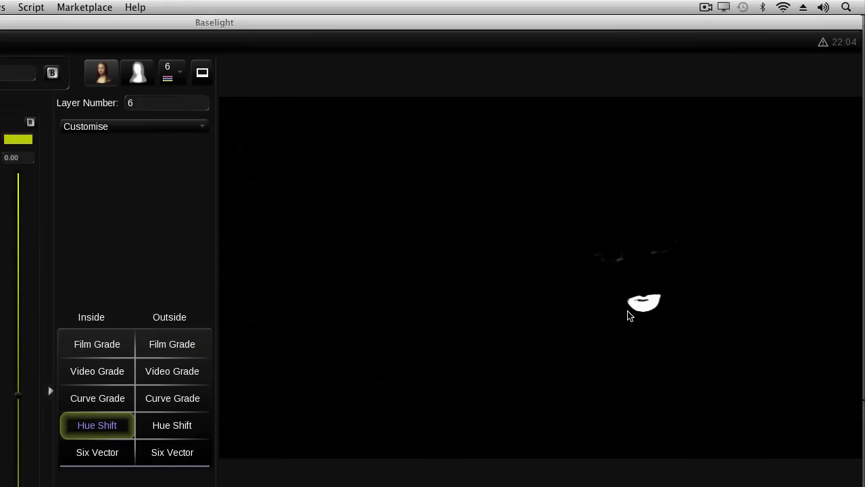
pyautogui.click(139, 75)
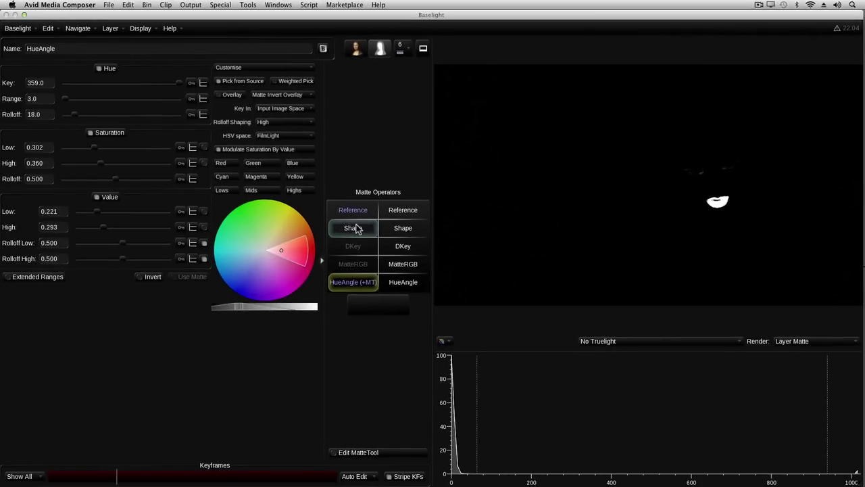
# Step: Add a Shape matte operator and enable Fill On Empty so the lip matte shows again
pyautogui.click(355, 230)
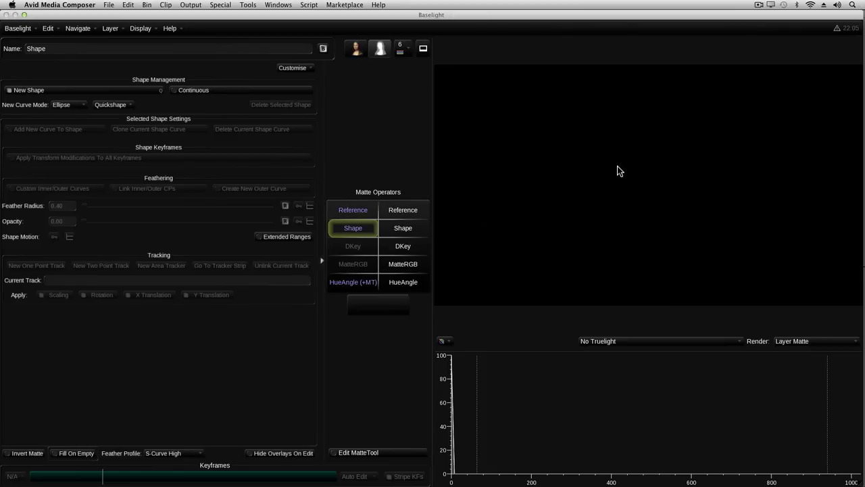
pyautogui.click(117, 442)
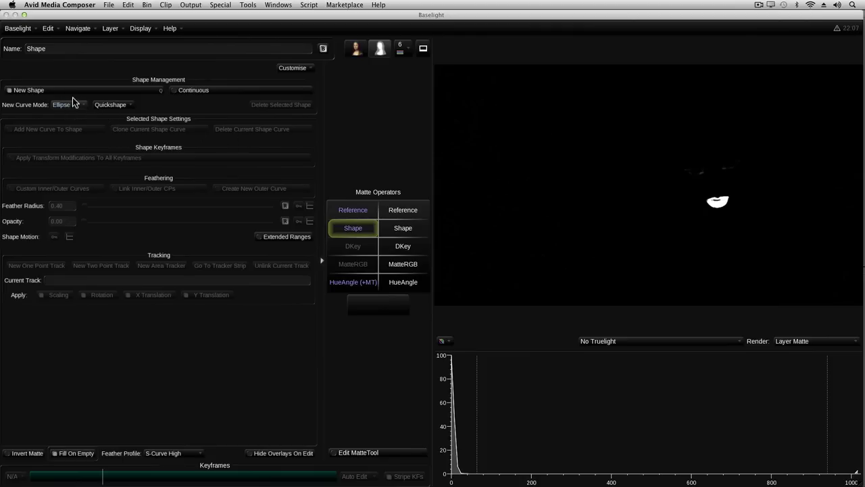
# Step: Make Ellipse the default curve mode and draw an ellipse around the lips
pyautogui.click(289, 69)
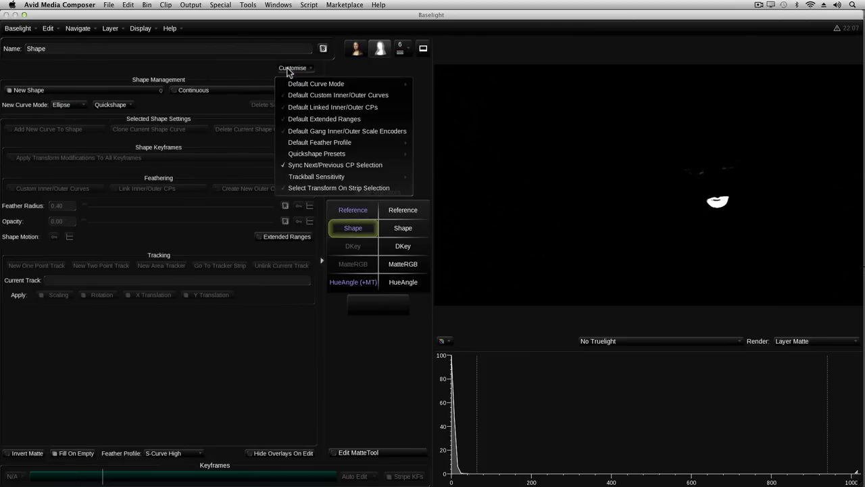
pyautogui.moveTo(321, 86)
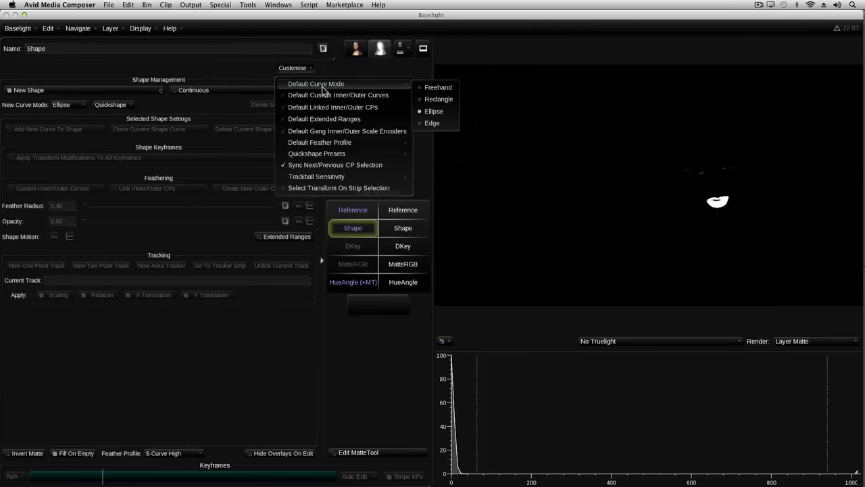
pyautogui.click(431, 111)
pyautogui.moveTo(718, 203); pyautogui.dragTo(744, 219)
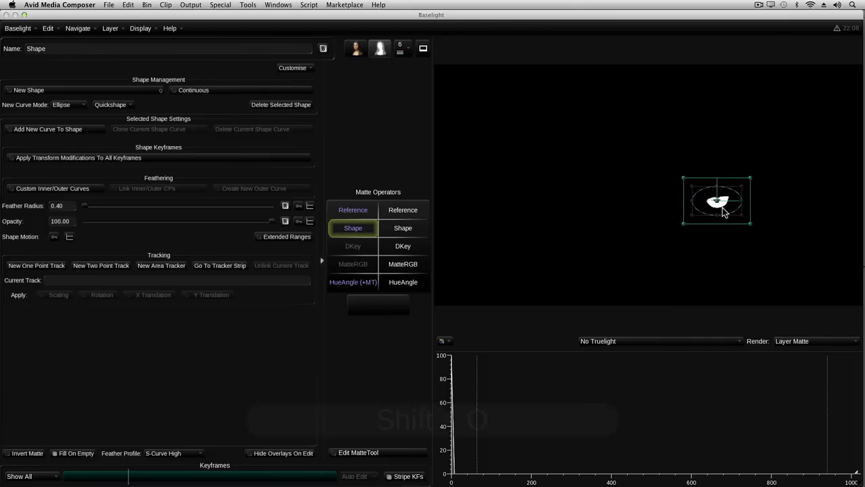
# Step: Show the matte overlay and set a Smooth Shape Motion keyframe at the clip's first frame
pyautogui.hotkey('shift', 'o')
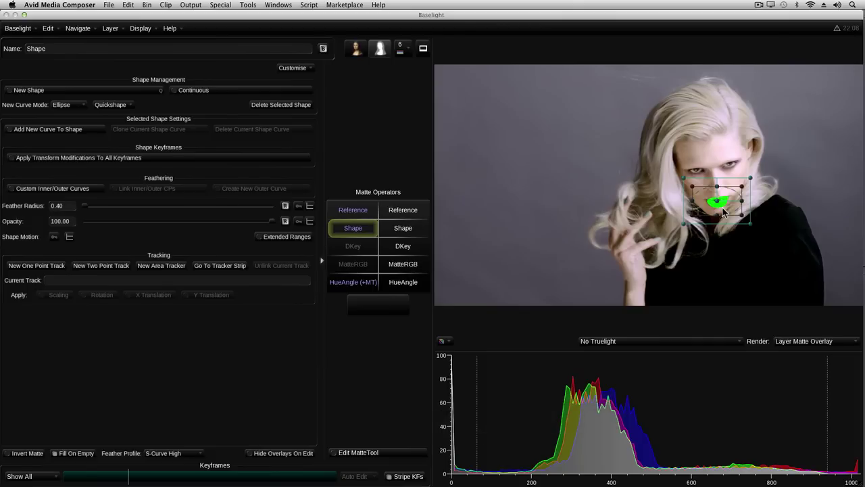
pyautogui.press('Home')
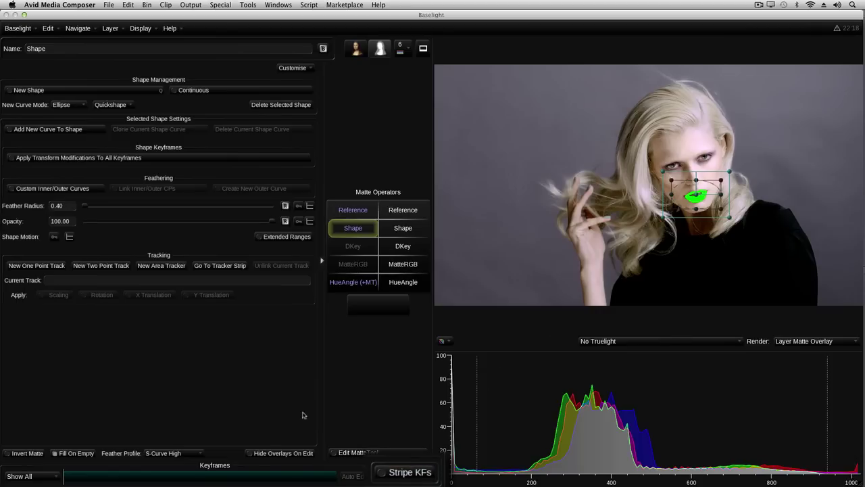
pyautogui.click(54, 237)
pyautogui.click(70, 238)
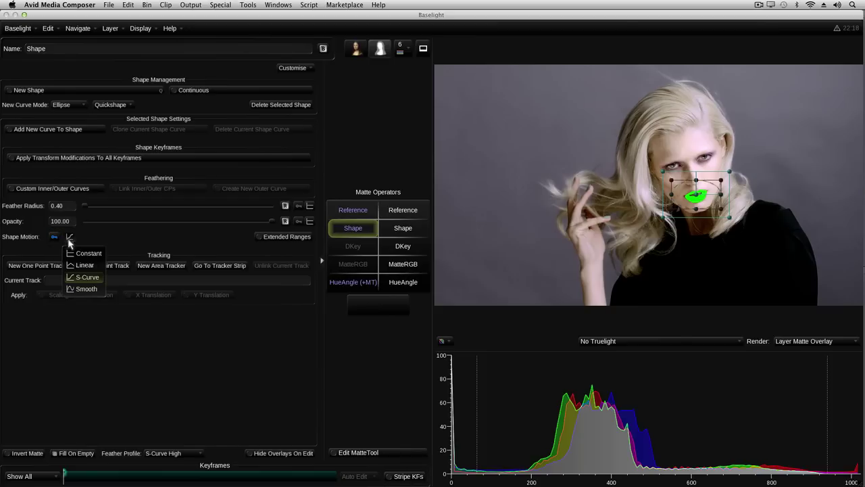
pyautogui.click(80, 289)
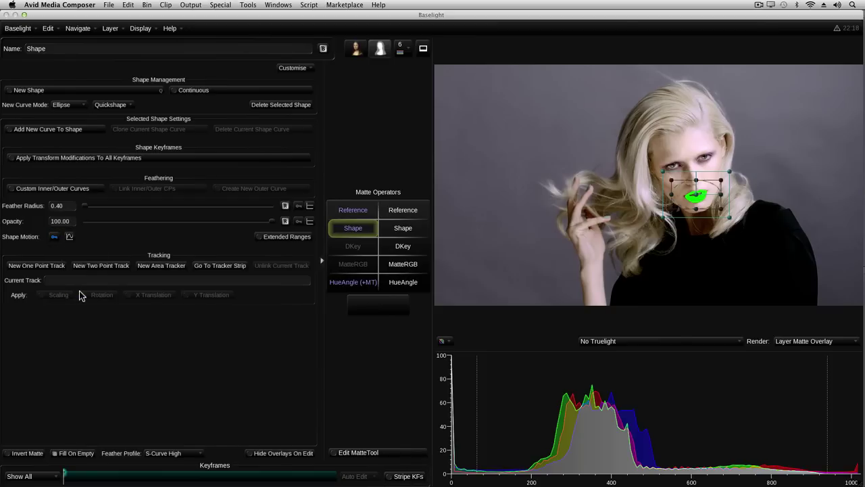
# Step: Jump to the last frame, scrub back to the start, and play to check the ellipse follows the lips
pyautogui.press('End')
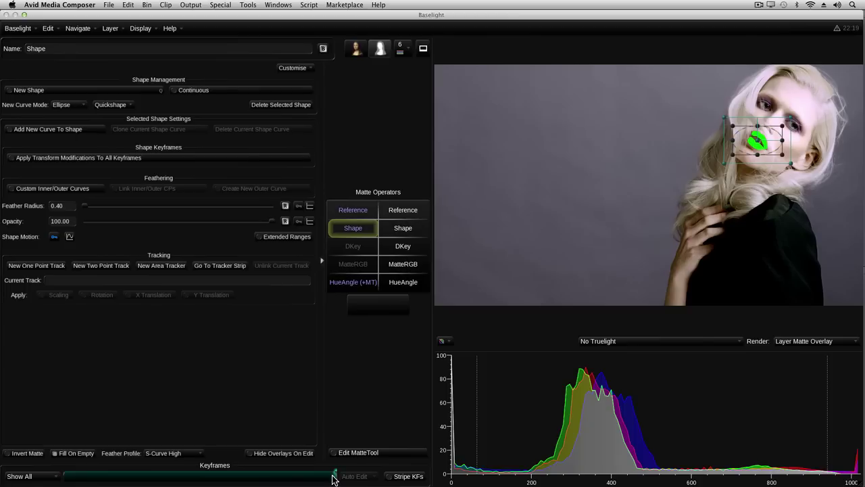
pyautogui.moveTo(334, 476); pyautogui.dragTo(198, 481)
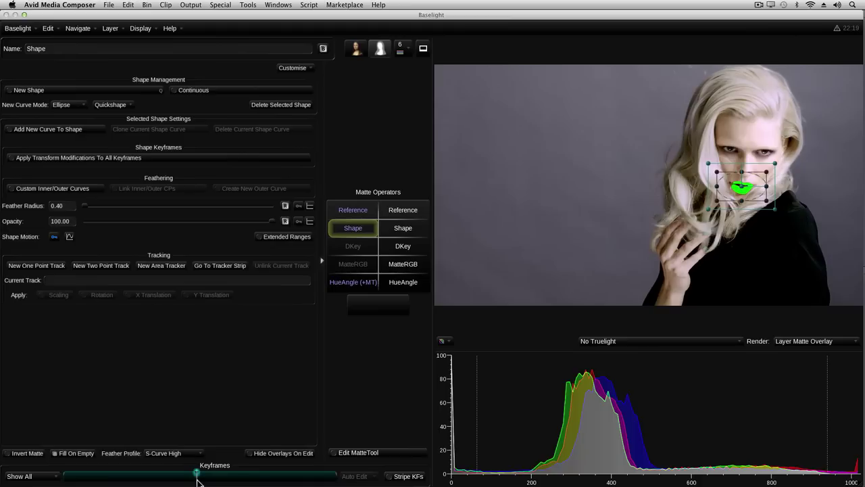
pyautogui.moveTo(197, 481); pyautogui.dragTo(61, 482)
pyautogui.press('space')
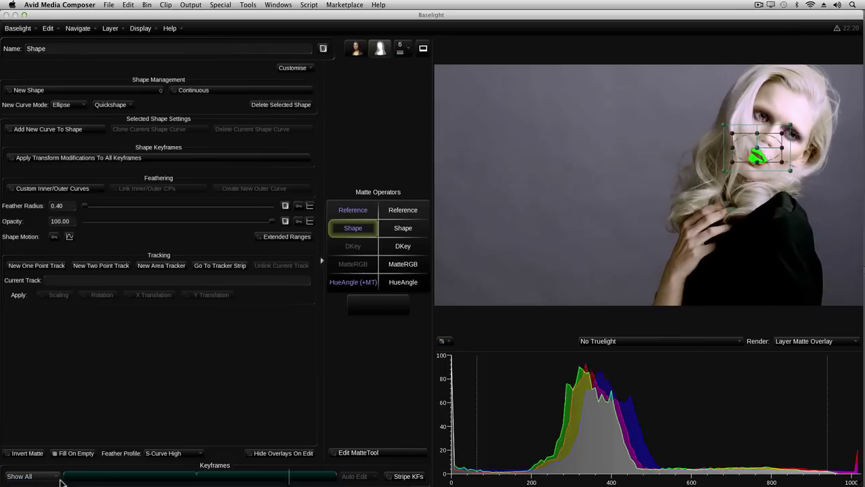
# Step: Render Selection Output with the Layer Matte Overlay, then scrub back and forth through the shot
pyautogui.click(62, 482)
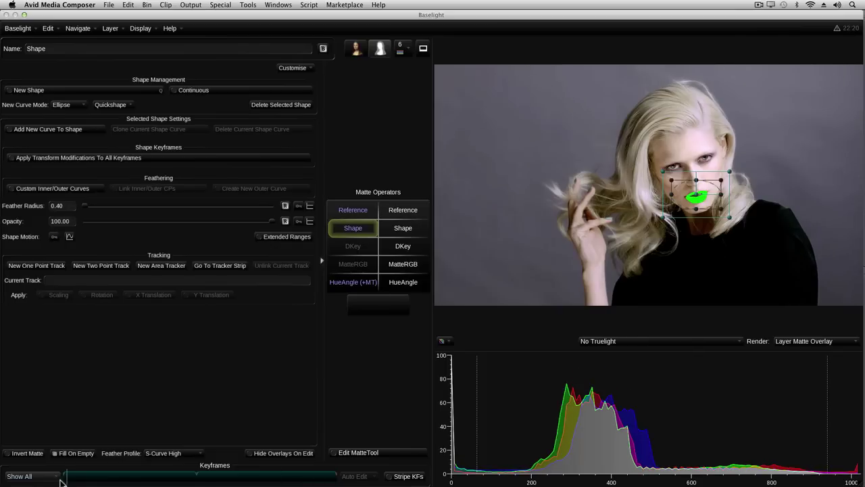
pyautogui.click(798, 339)
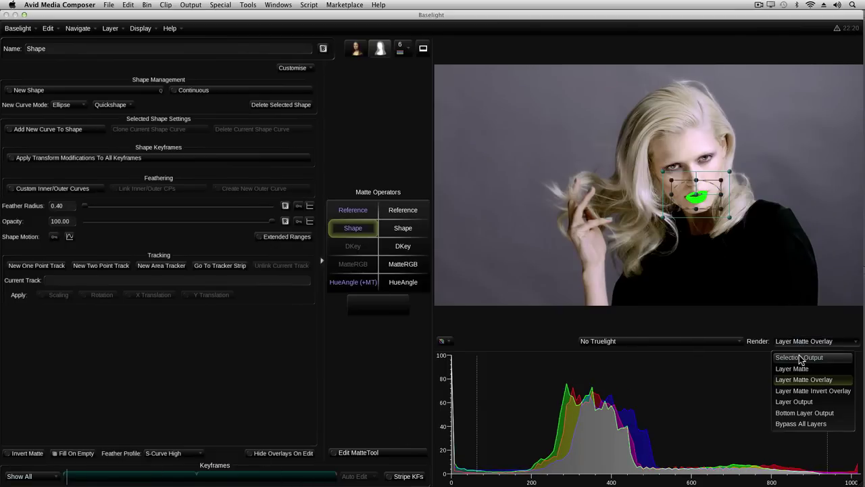
pyautogui.click(800, 357)
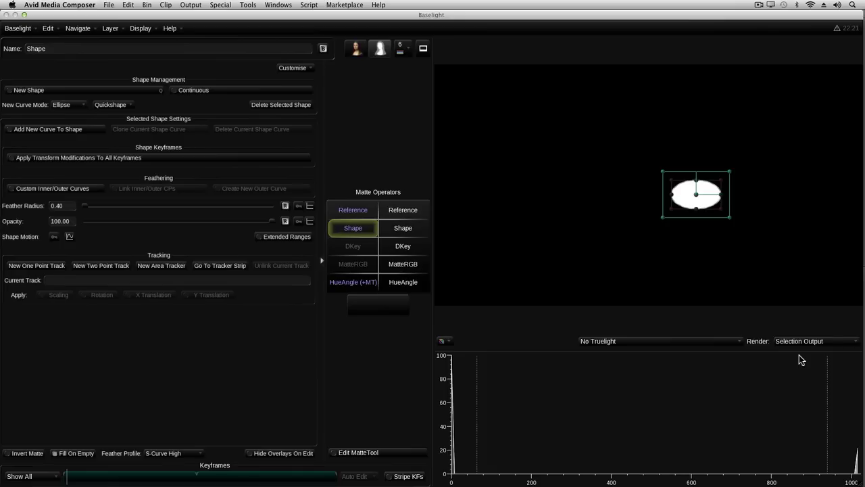
pyautogui.press('o')
pyautogui.moveTo(71, 478); pyautogui.dragTo(292, 479)
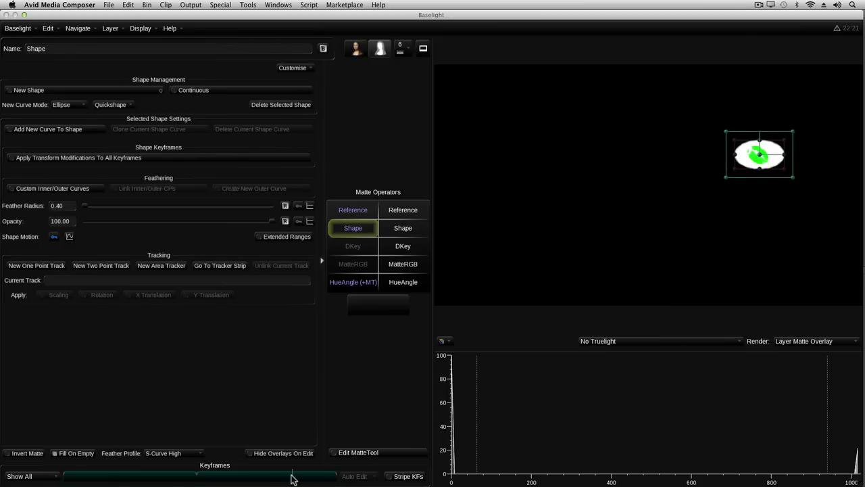
pyautogui.moveTo(292, 479)
pyautogui.mouseDown()
pyautogui.moveTo(74, 480)
pyautogui.moveTo(336, 482)
pyautogui.mouseUp()
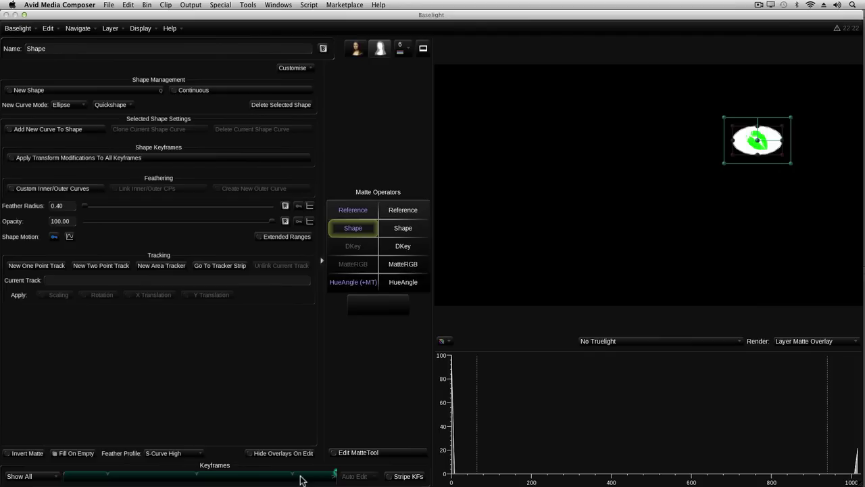
pyautogui.press('j')
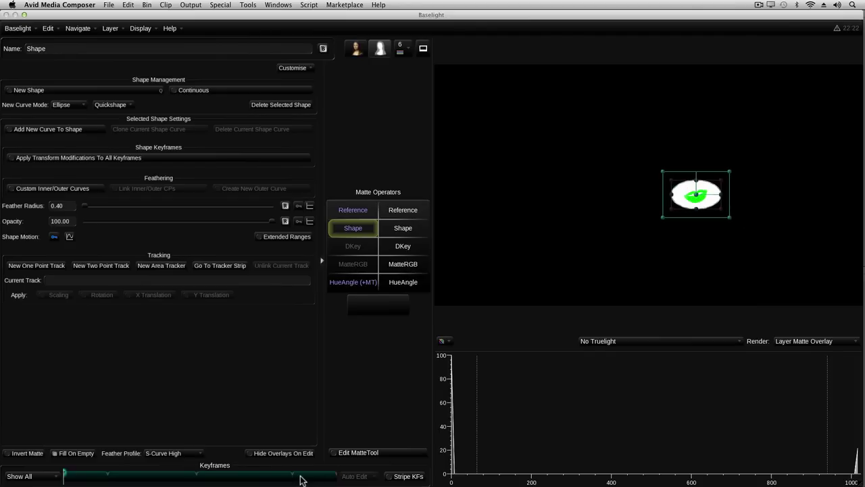
pyautogui.press('l')
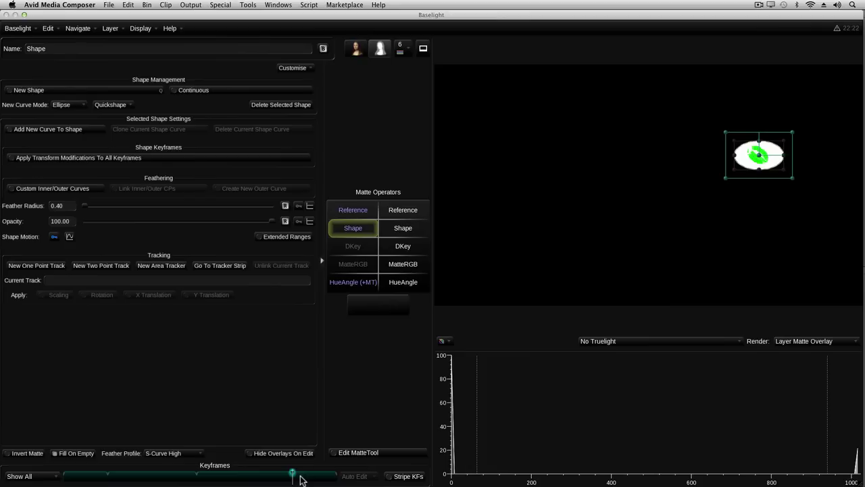
pyautogui.moveTo(302, 480); pyautogui.dragTo(322, 478)
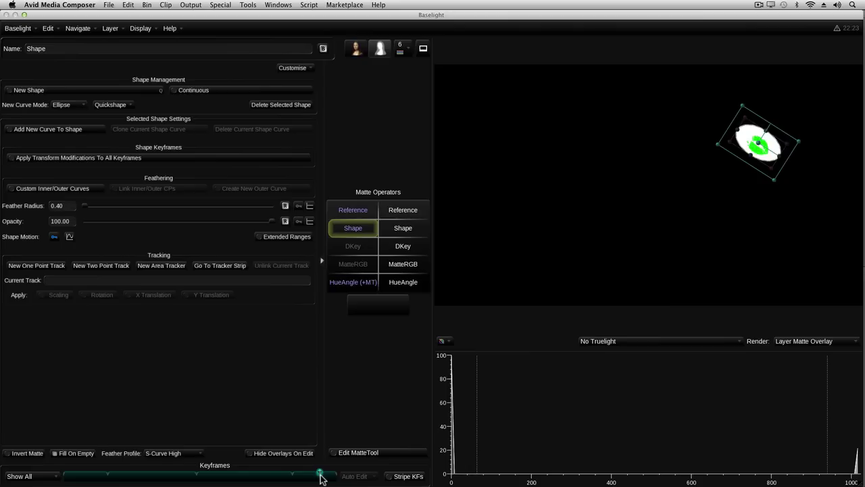
pyautogui.moveTo(321, 478); pyautogui.dragTo(336, 480)
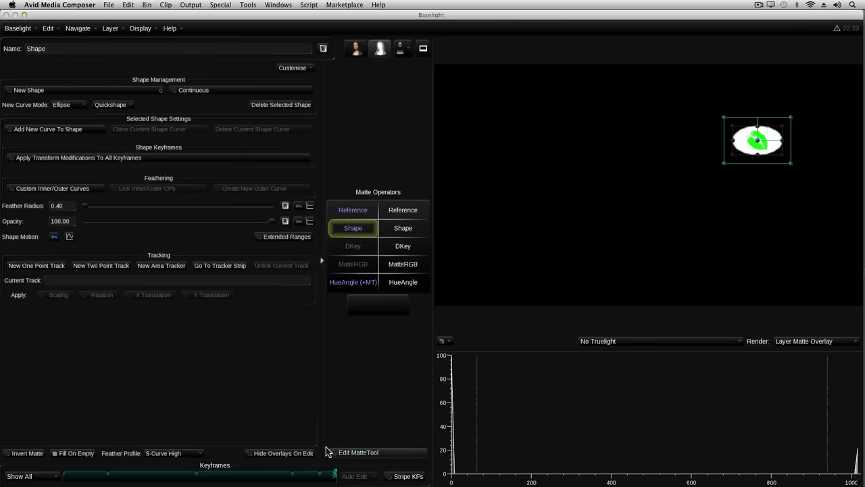
# Step: Delete the previous shape keyframe, then step back from the end through the remaining keyframes
pyautogui.press('[')
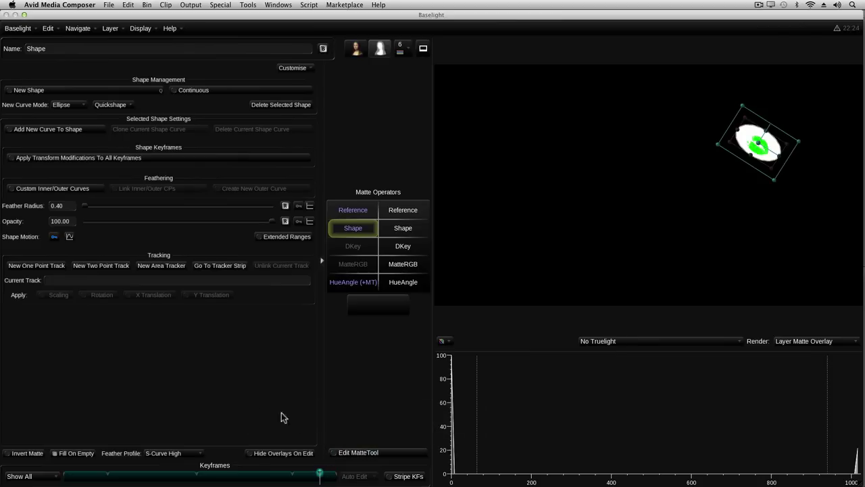
pyautogui.click(88, 241)
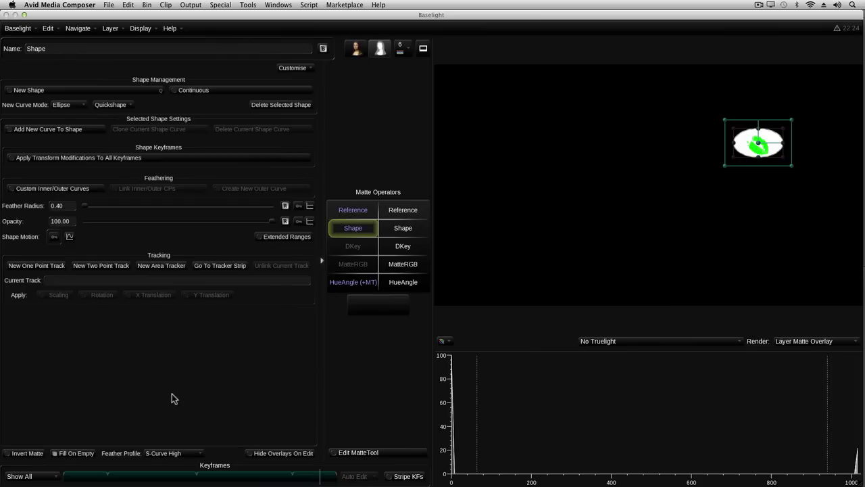
pyautogui.click(54, 237)
pyautogui.click(54, 236)
pyautogui.press('End')
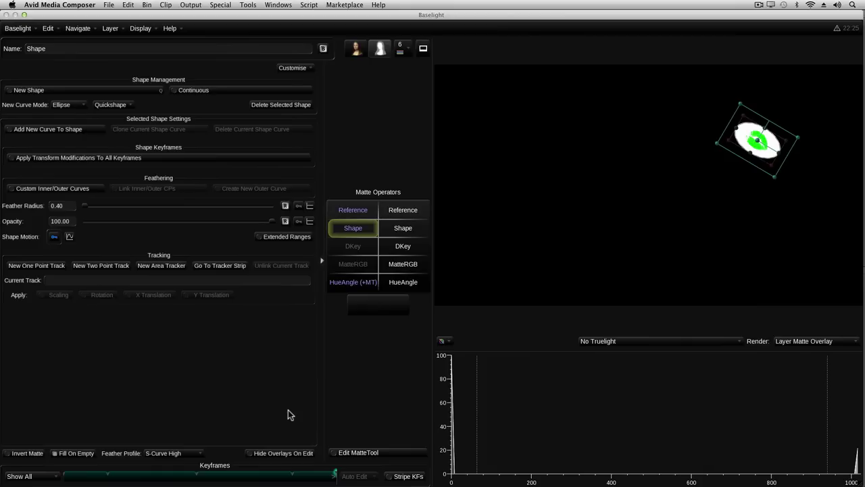
pyautogui.press('[')
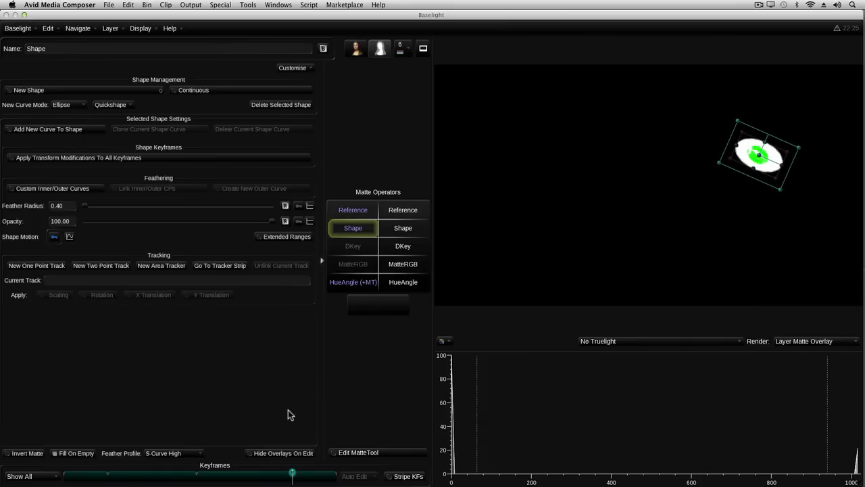
pyautogui.press('[')
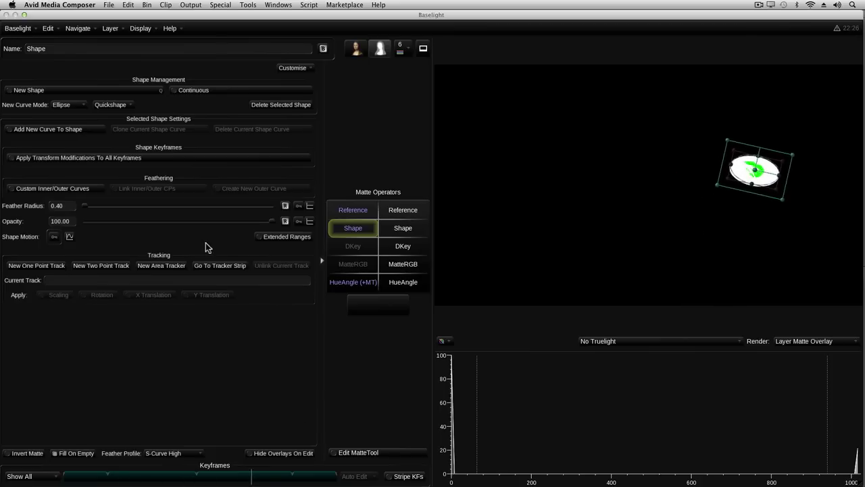
# Step: Try Linear, S-Curve, Smooth, then S-Curve again as the shape motion interpolation
pyautogui.click(70, 237)
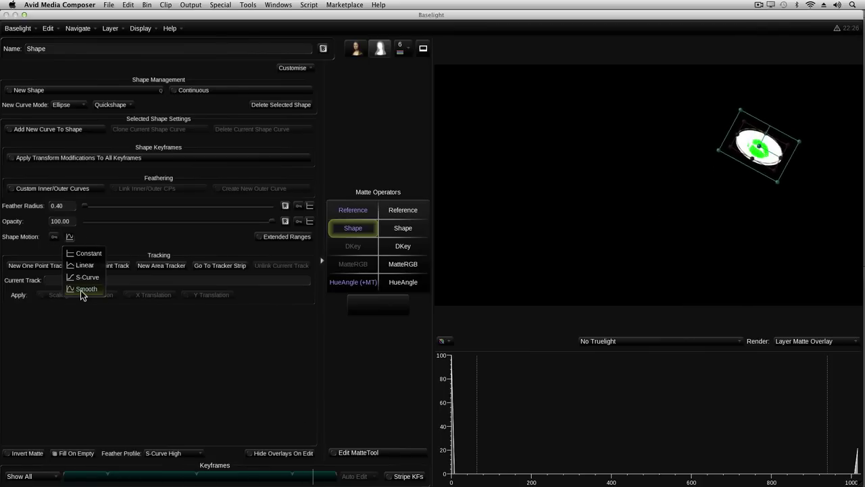
pyautogui.click(88, 266)
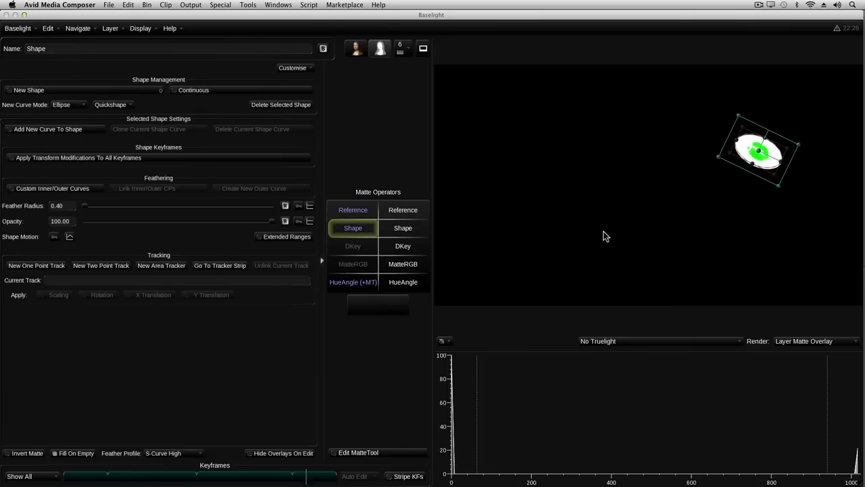
pyautogui.click(68, 237)
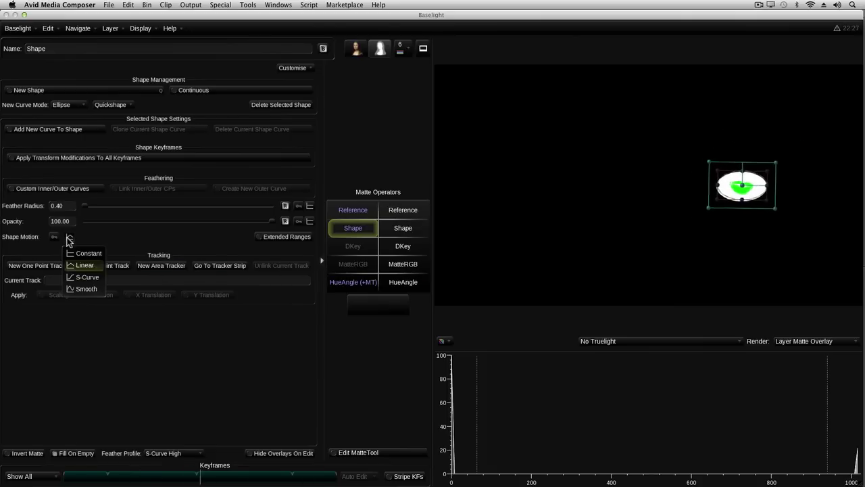
pyautogui.click(83, 276)
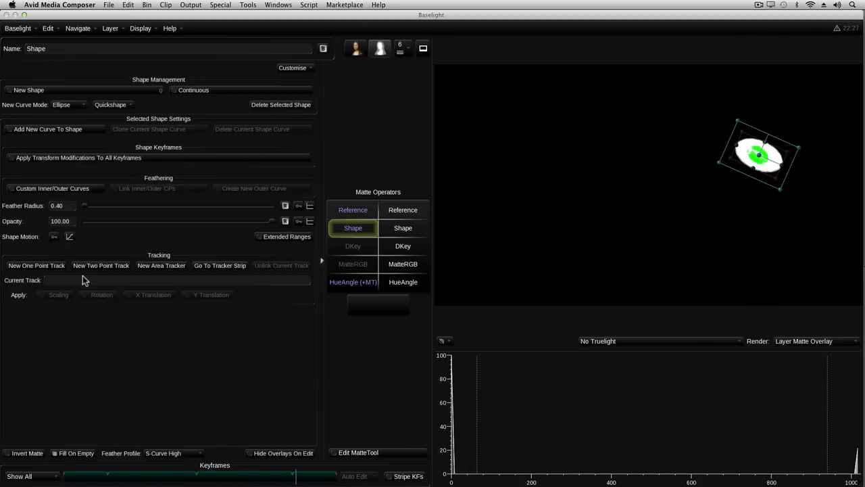
pyautogui.click(70, 237)
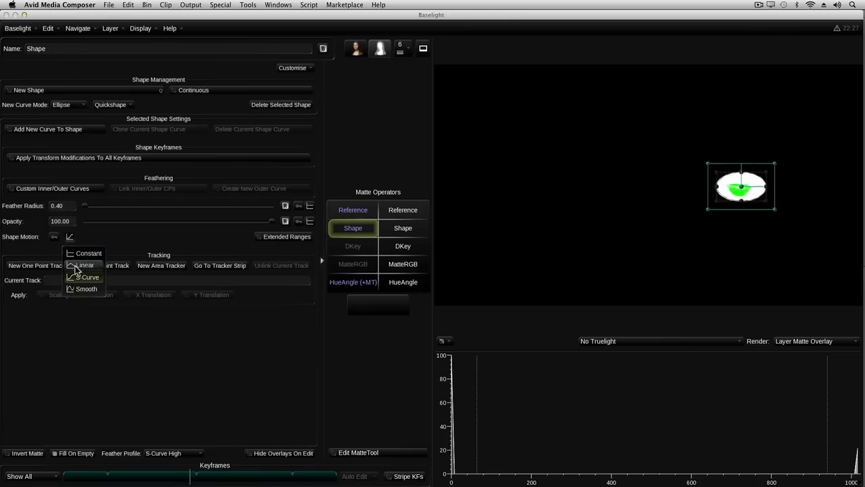
pyautogui.click(80, 290)
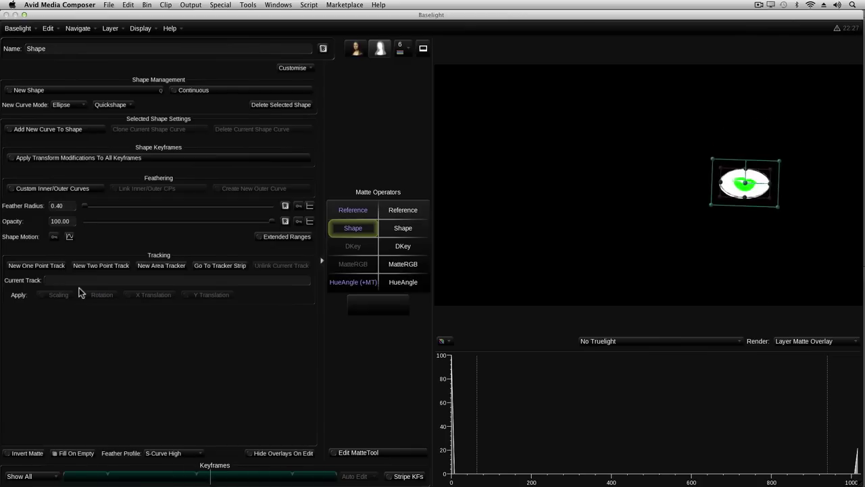
pyautogui.click(70, 237)
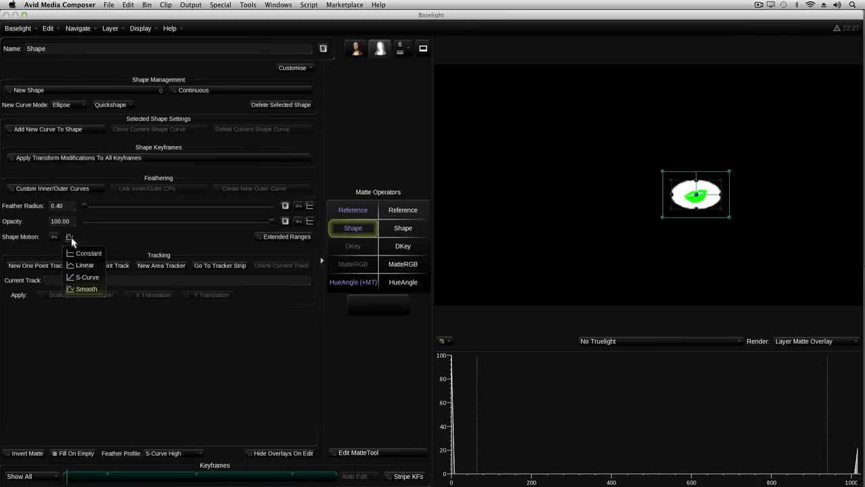
pyautogui.click(81, 278)
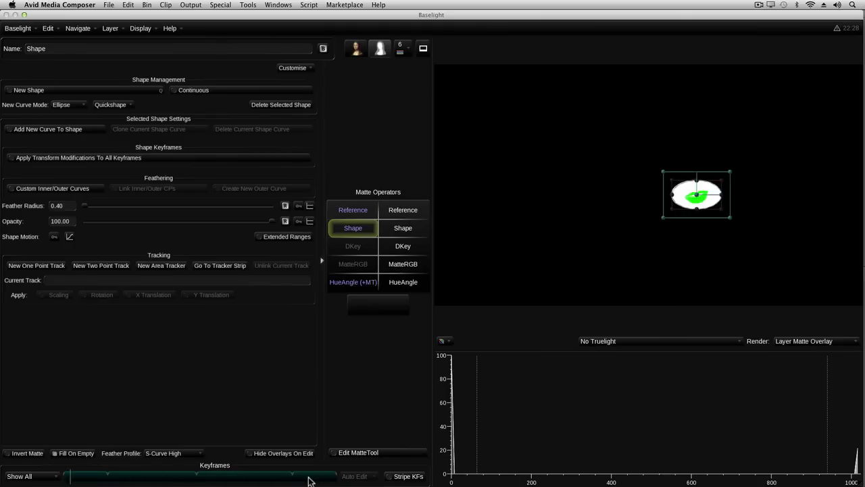
# Step: Set the shape motion interpolation to Constant, leaving opacity interpolation unchanged
pyautogui.click(310, 221)
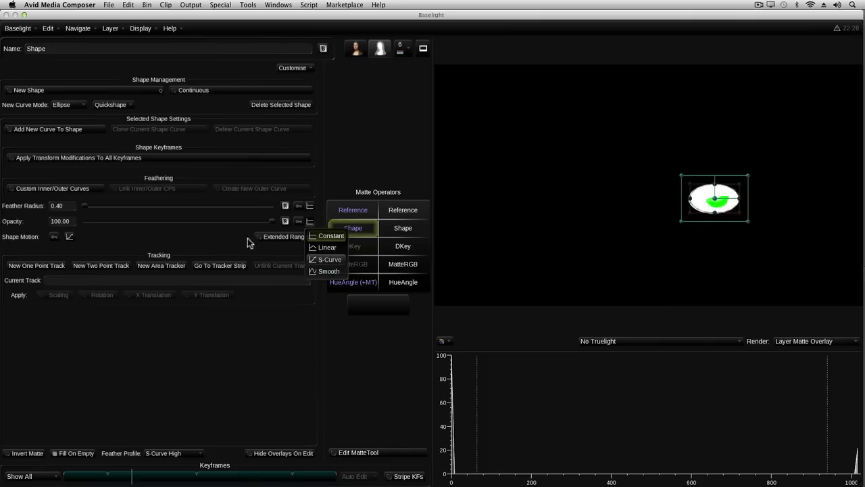
pyautogui.click(212, 243)
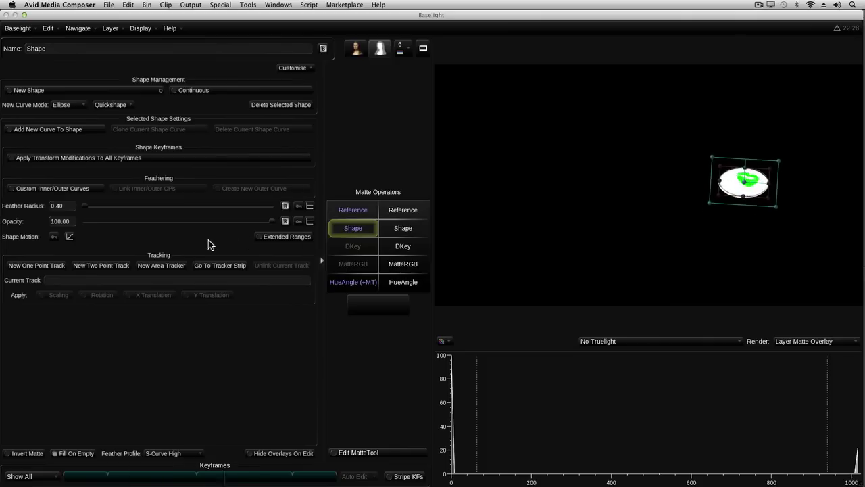
pyautogui.click(69, 237)
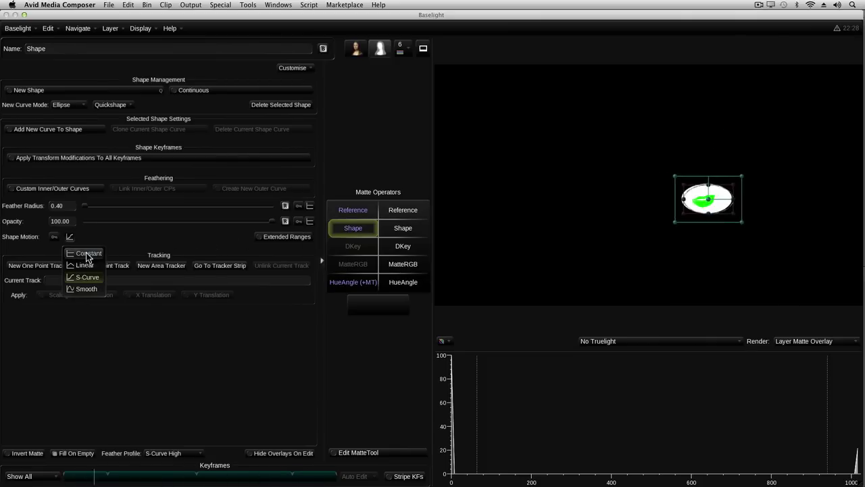
pyautogui.click(85, 253)
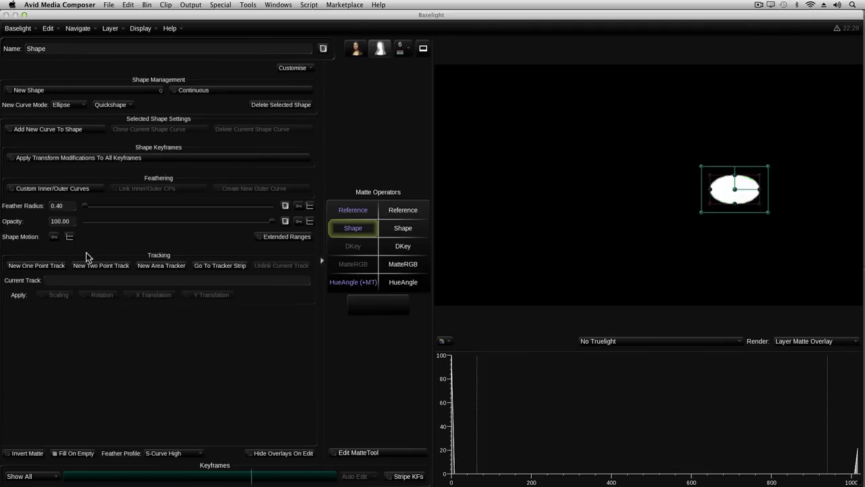
# Step: Undo the Shape Motion mode change and set the shape motion interpolation to Smooth
pyautogui.click(51, 27)
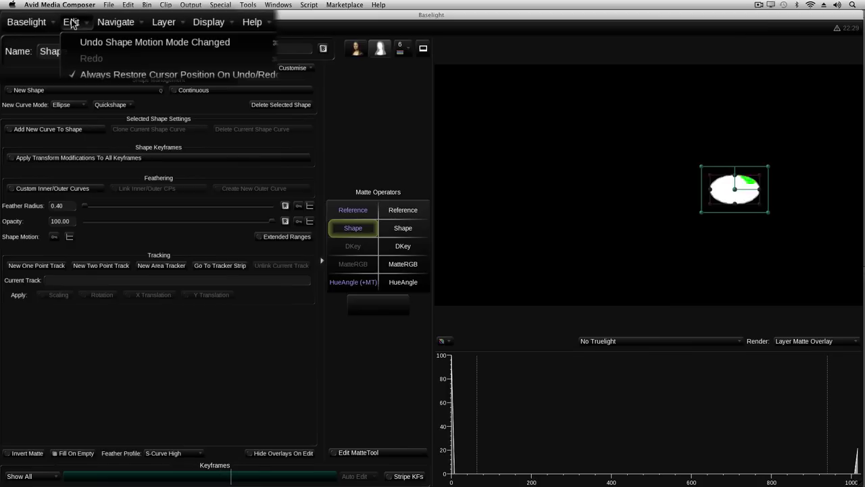
pyautogui.click(95, 44)
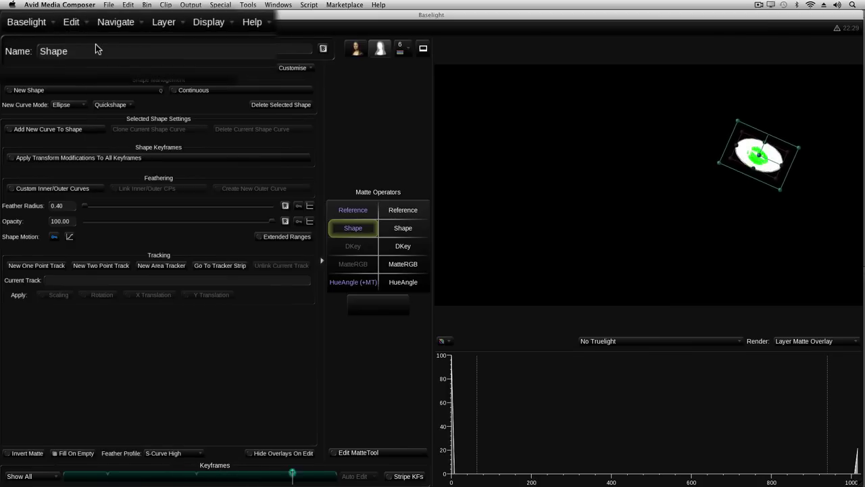
pyautogui.click(70, 237)
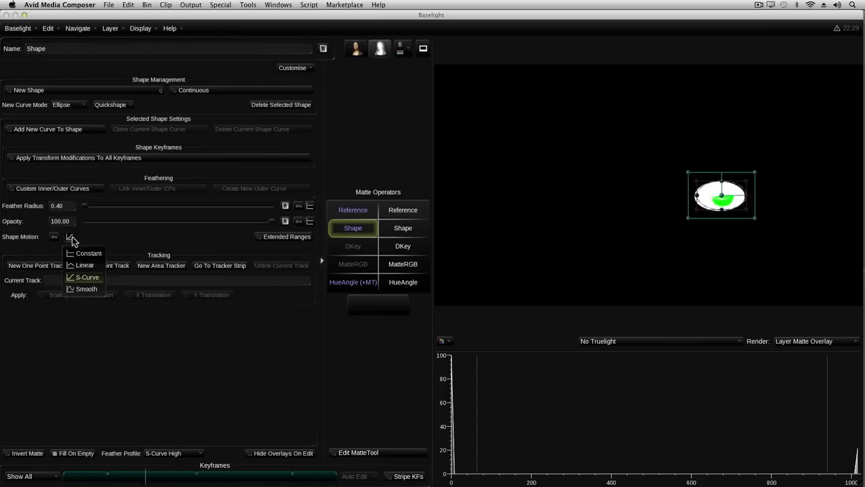
pyautogui.click(84, 289)
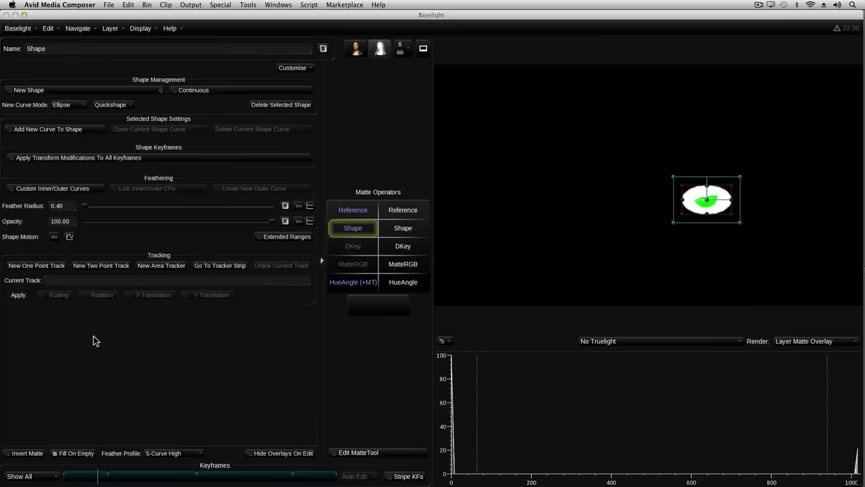
# Step: Show keyframes for the Selected Shape only and draw a new circular shape
pyautogui.click(59, 480)
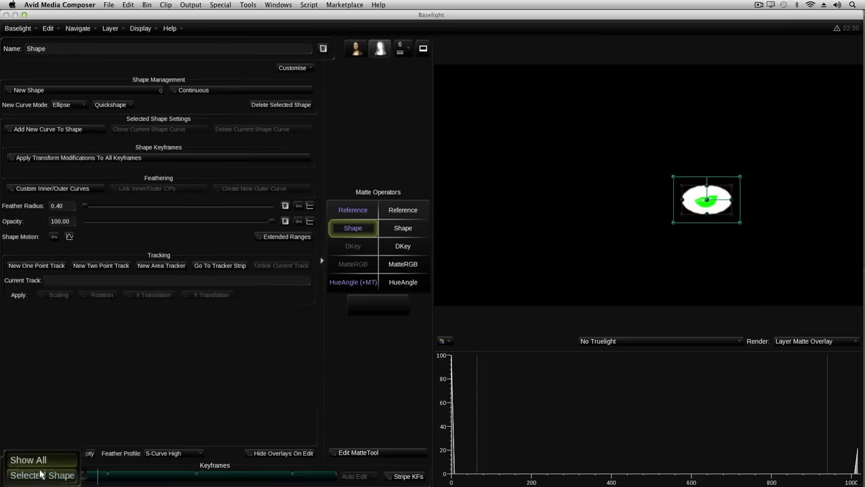
pyautogui.click(41, 473)
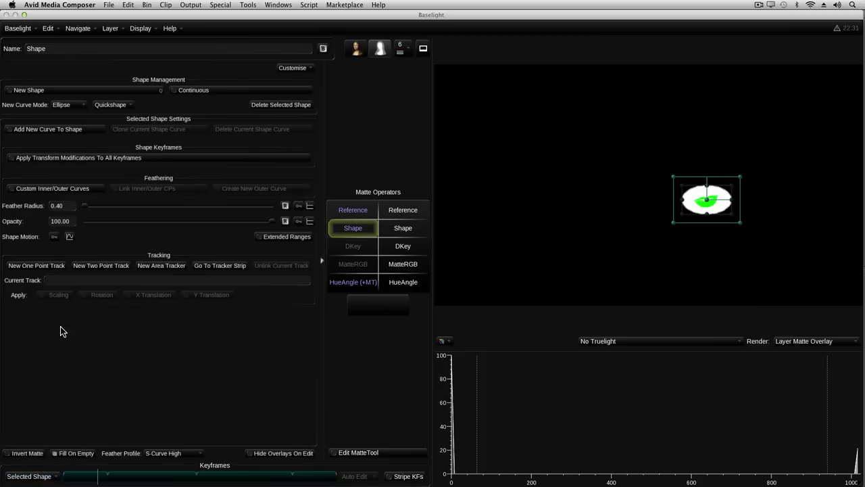
pyautogui.click(76, 90)
pyautogui.moveTo(496, 259); pyautogui.dragTo(526, 291)
# Step: Keyframe the circle's motion at the start, then move it rightwards at a later frame
pyautogui.click(54, 237)
pyautogui.click(69, 236)
pyautogui.click(84, 276)
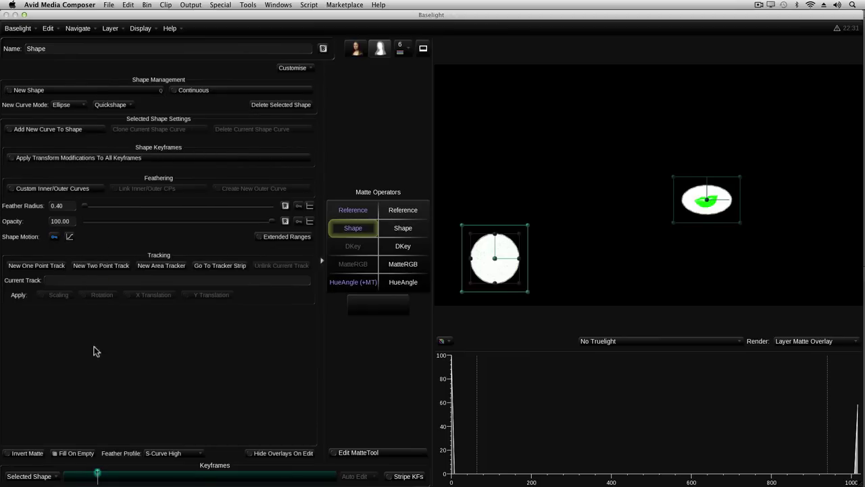
pyautogui.moveTo(108, 474); pyautogui.dragTo(203, 477)
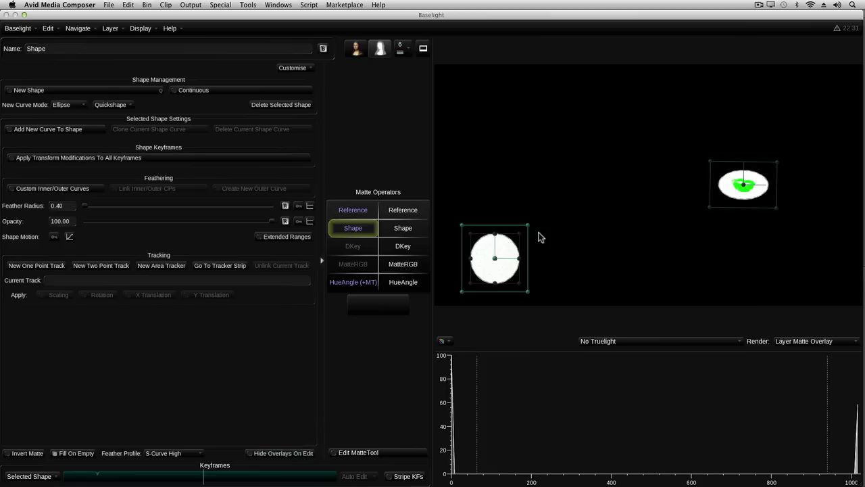
pyautogui.moveTo(498, 258); pyautogui.dragTo(701, 261)
pyautogui.click(68, 478)
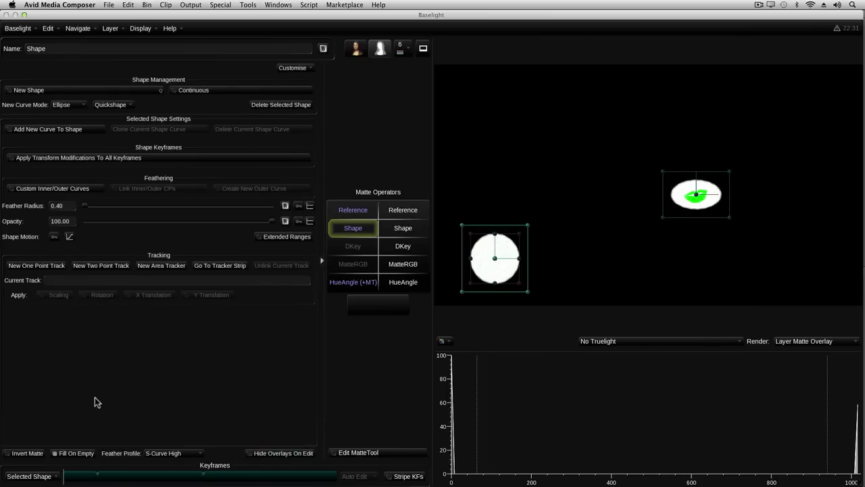
# Step: Set the circle's shape motion interpolation to Smooth and return the mattes to their starting pose
pyautogui.click(70, 237)
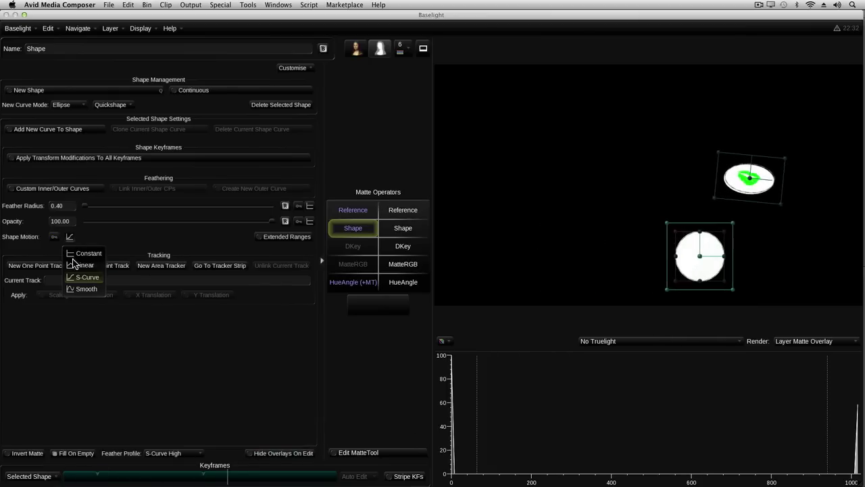
pyautogui.click(78, 277)
pyautogui.click(69, 237)
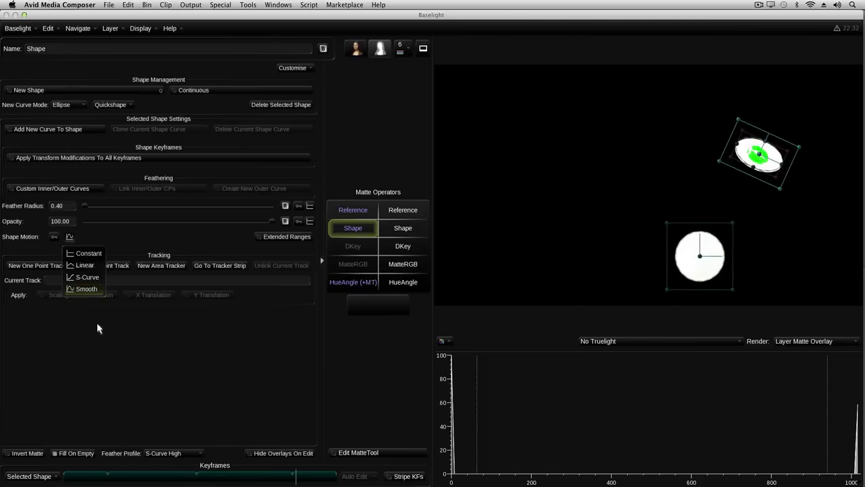
pyautogui.click(86, 290)
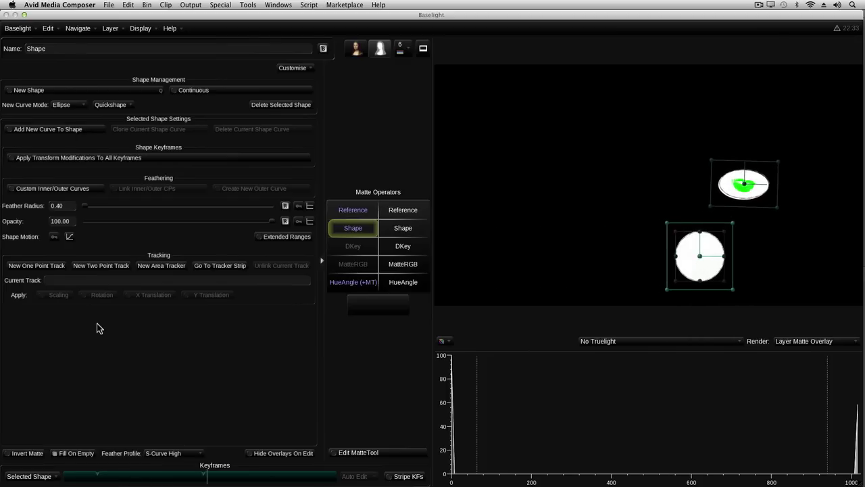
pyautogui.press('super+n')
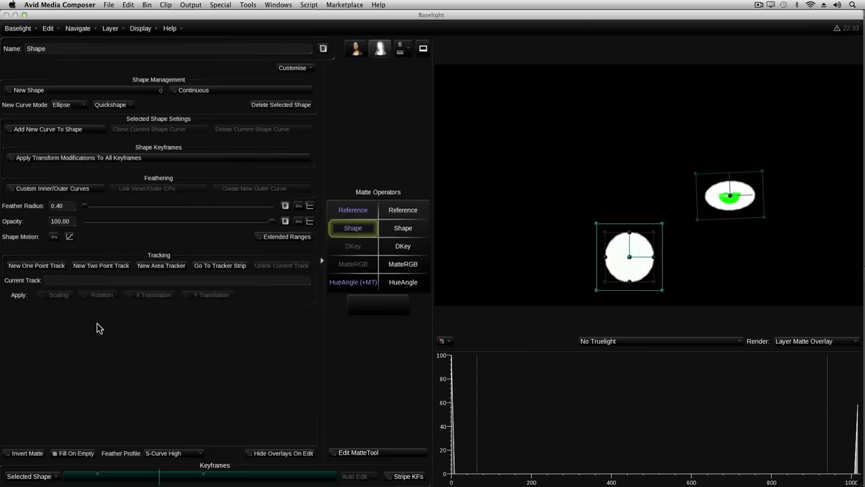
# Step: Delete the demo circle shape and set the viewer's Render mode to Layer Output
pyautogui.click(284, 110)
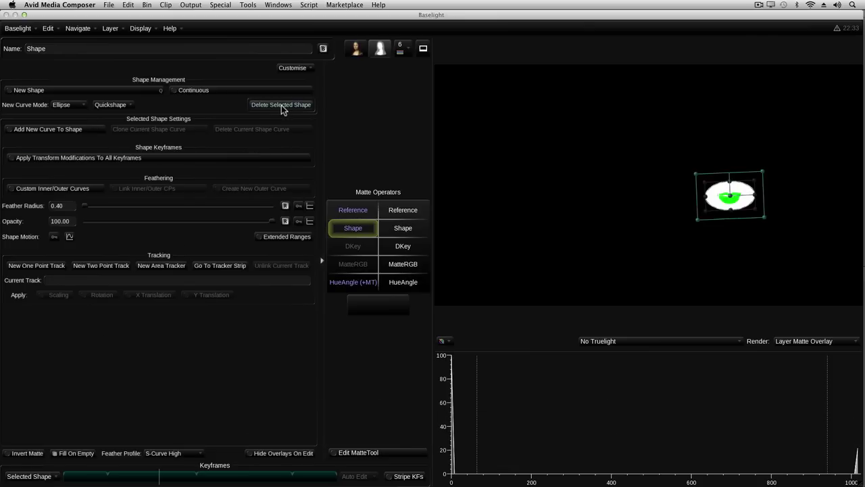
pyautogui.click(356, 52)
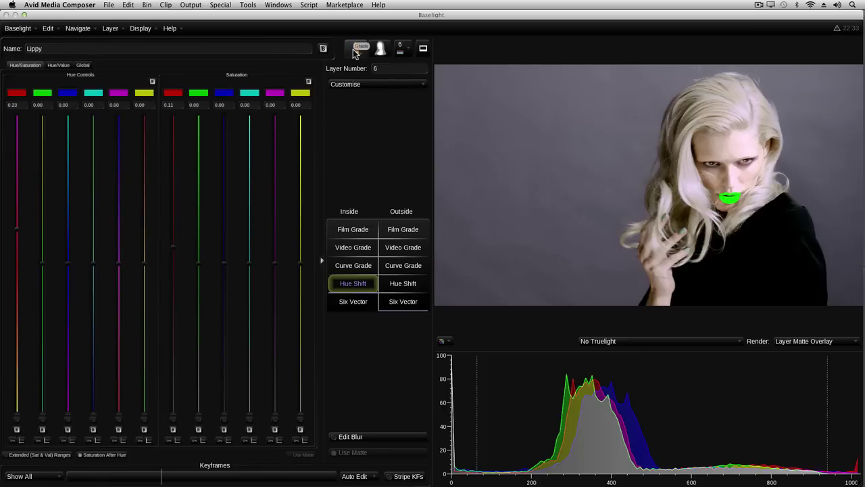
pyautogui.click(796, 341)
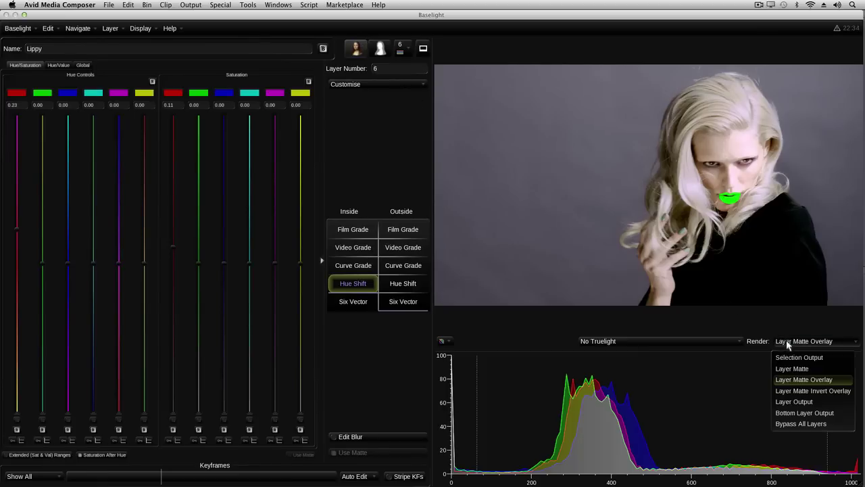
pyautogui.click(802, 400)
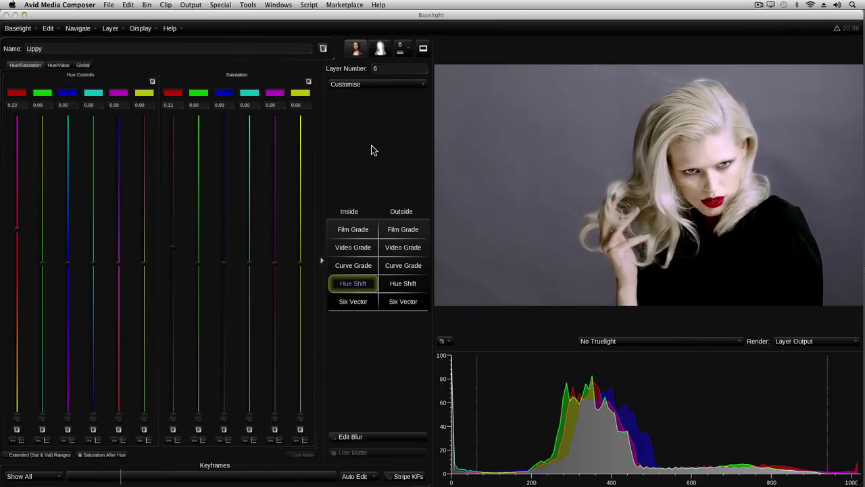
pyautogui.click(381, 54)
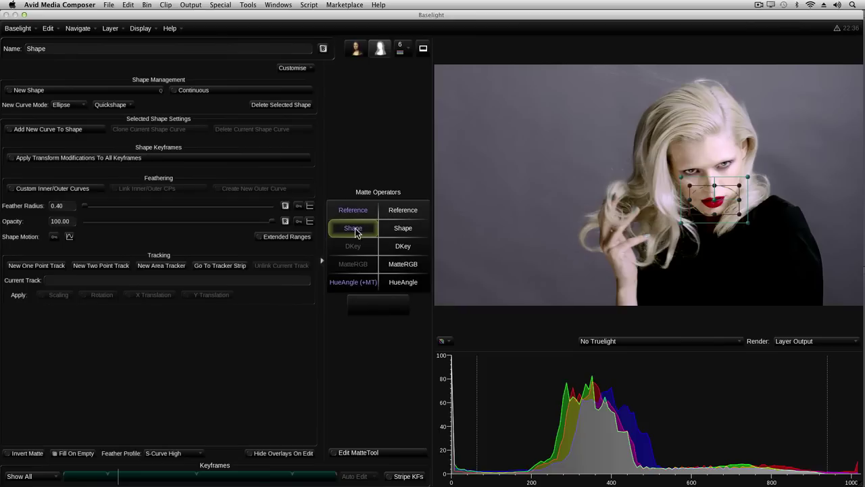
# Step: Set Shape Motion interpolation to Constant and place a new one-point tracker on the lips
pyautogui.click(69, 236)
pyautogui.click(78, 254)
pyautogui.click(39, 268)
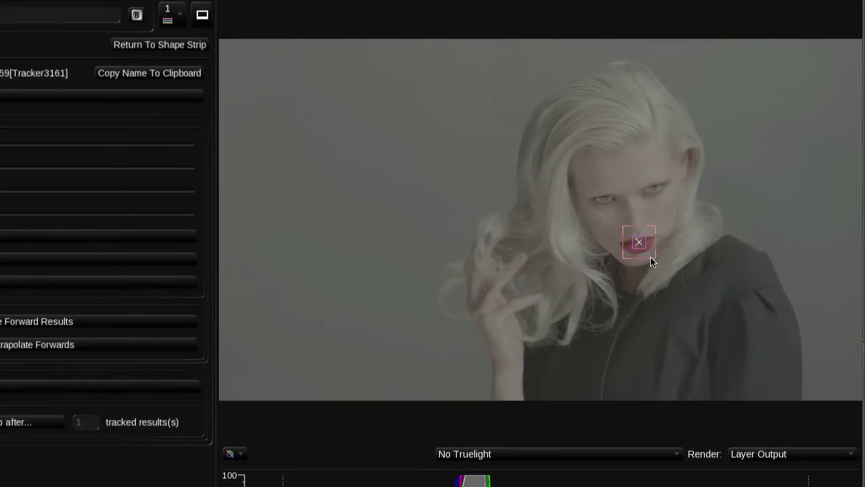
pyautogui.click(644, 252)
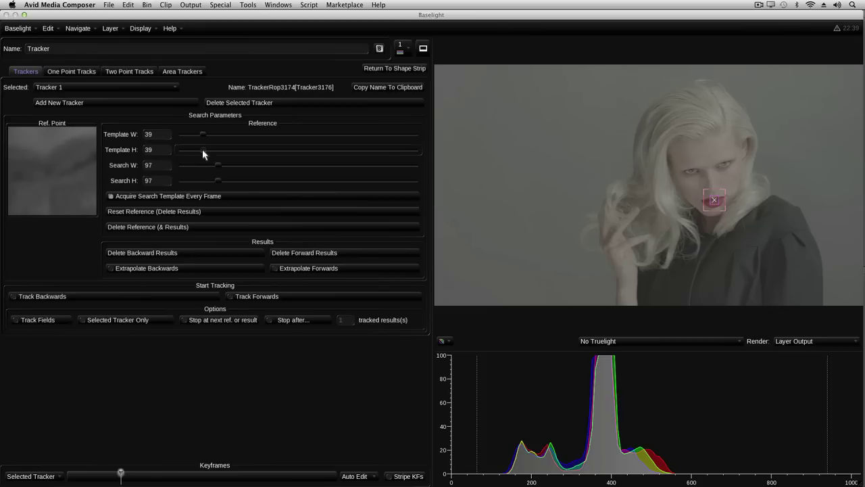
# Step: Enlarge the lip tracker's template to 105×115 and its search area to 226×222
pyautogui.moveTo(202, 148); pyautogui.dragTo(218, 135)
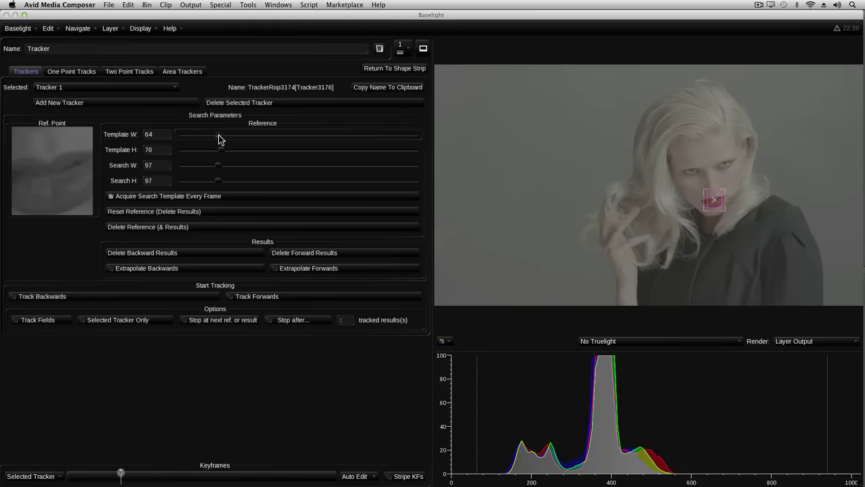
pyautogui.moveTo(219, 169); pyautogui.dragTo(232, 185)
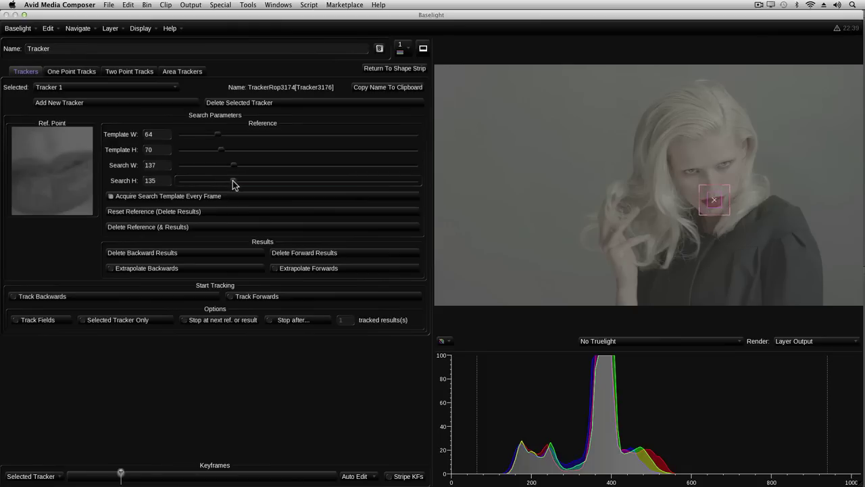
pyautogui.scroll(10, 232, 184)
pyautogui.scroll(4, 232, 184)
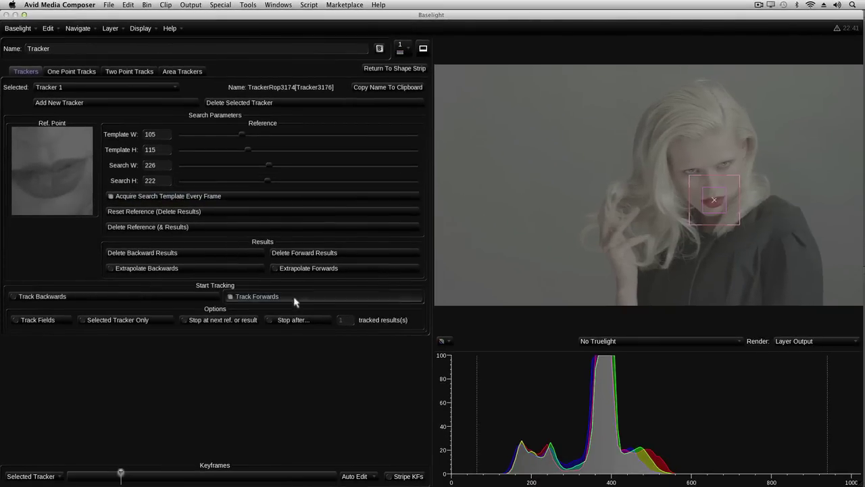
# Step: Track the lips forwards, then scrub the Keyframes strip to review the tracked path
pyautogui.click(295, 301)
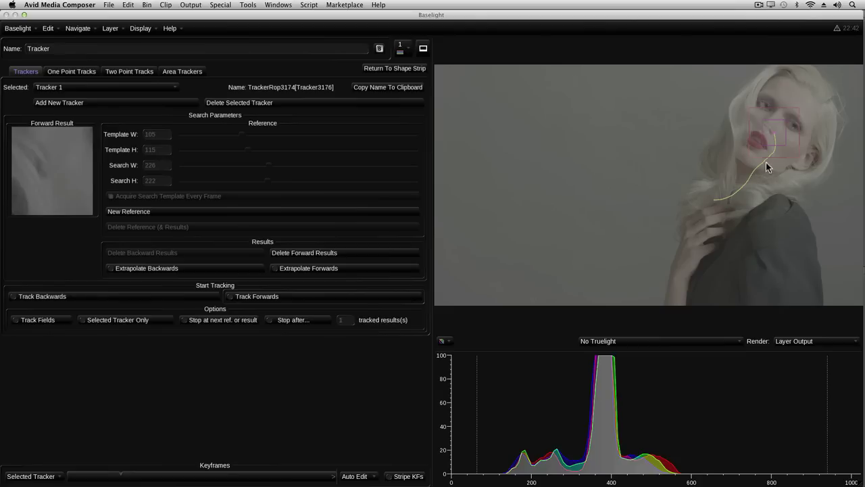
pyautogui.click(128, 477)
pyautogui.moveTo(134, 479); pyautogui.dragTo(178, 480)
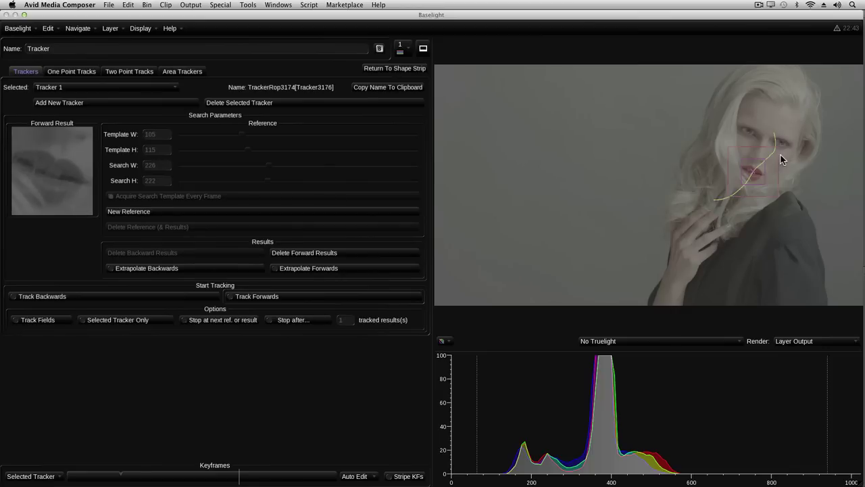
# Step: Delete the drifting forward results and set a new tracker reference on the lips at a later frame
pyautogui.click(326, 255)
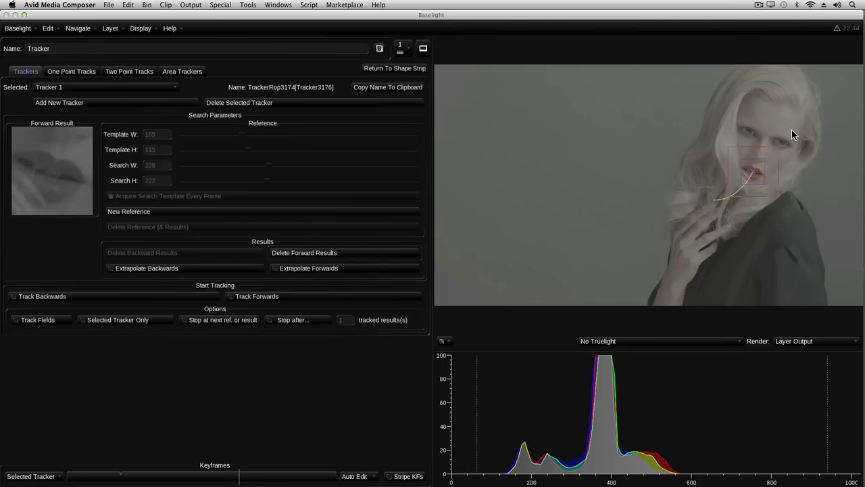
pyautogui.press('space')
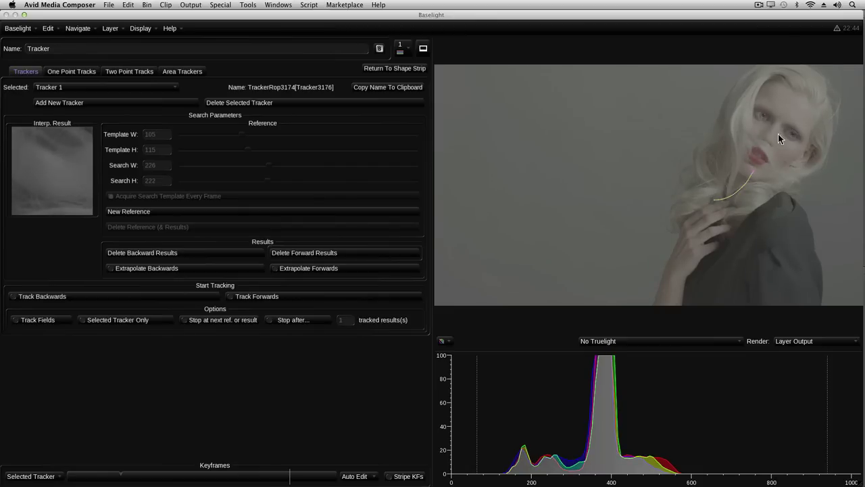
pyautogui.click(213, 215)
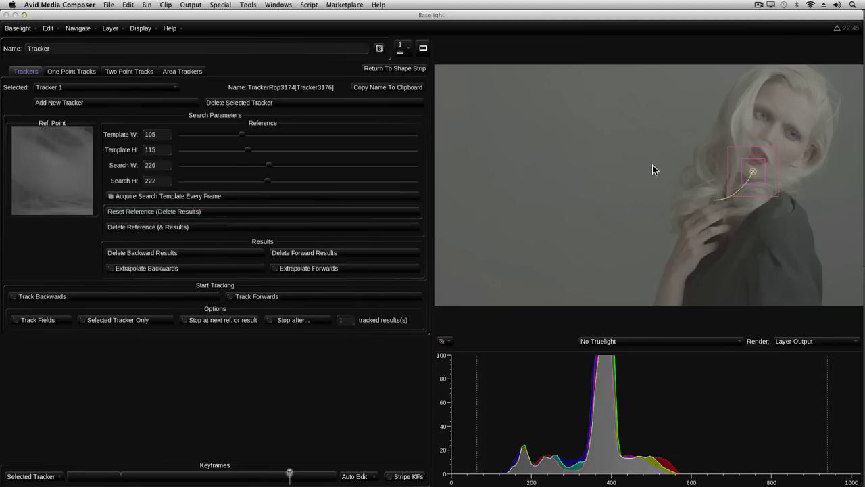
pyautogui.moveTo(759, 174); pyautogui.dragTo(757, 158)
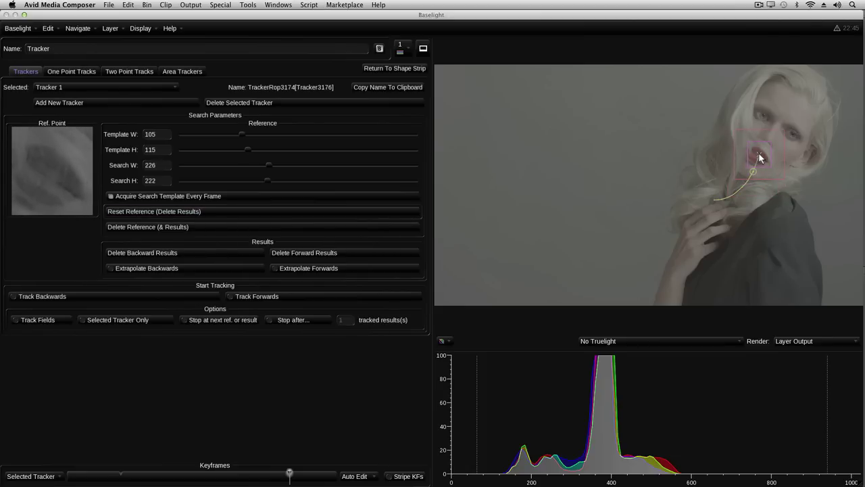
# Step: Track the lips forwards again from the new reference
pyautogui.scroll(3, 756, 171)
pyautogui.scroll(-2, 801, 180)
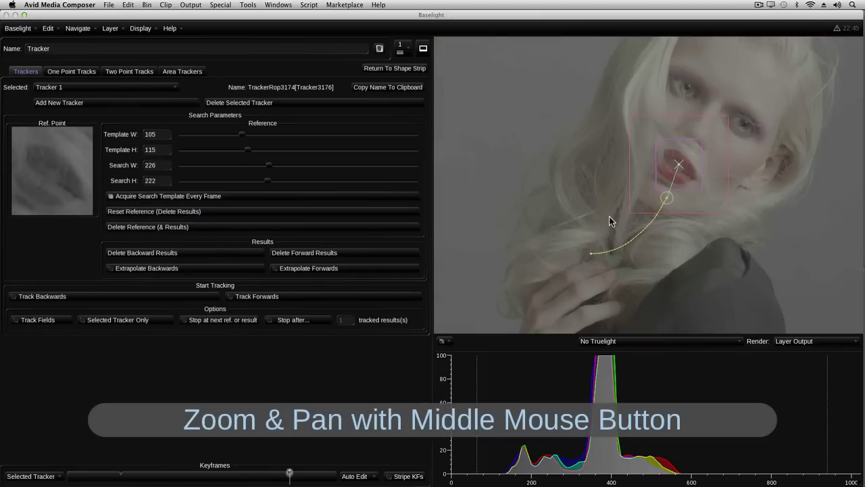
pyautogui.scroll(4, 679, 210)
pyautogui.scroll(2, 787, 192)
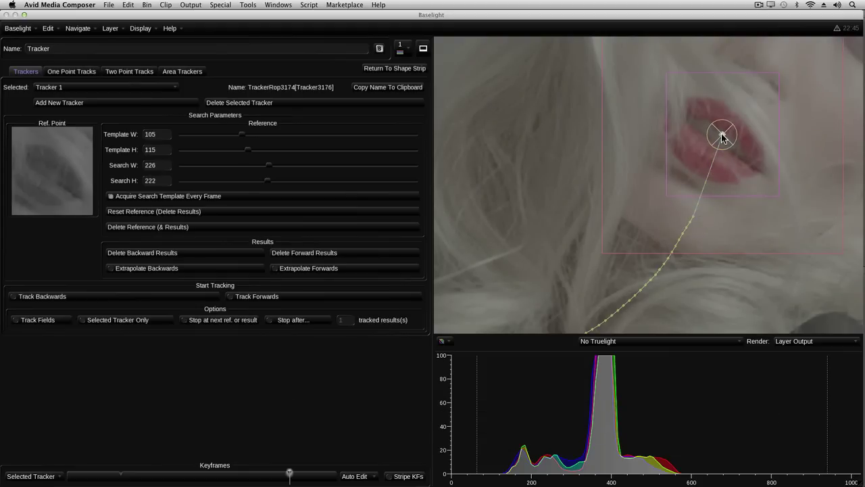
pyautogui.press('f')
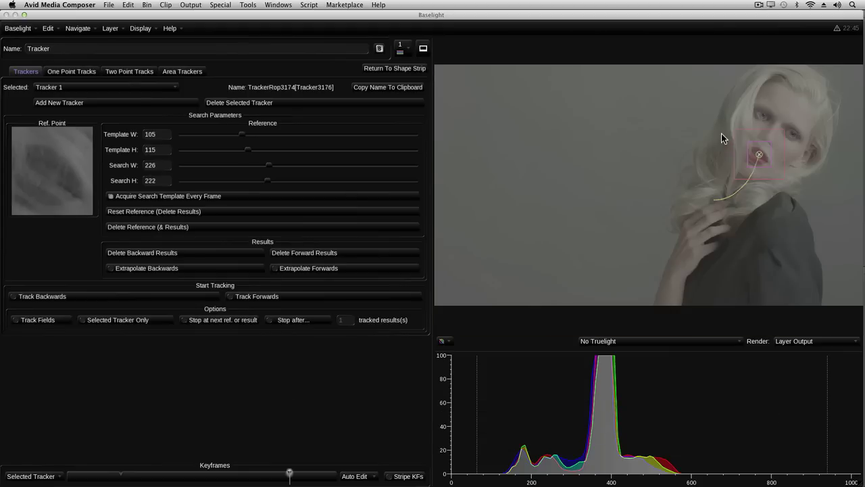
pyautogui.click(303, 302)
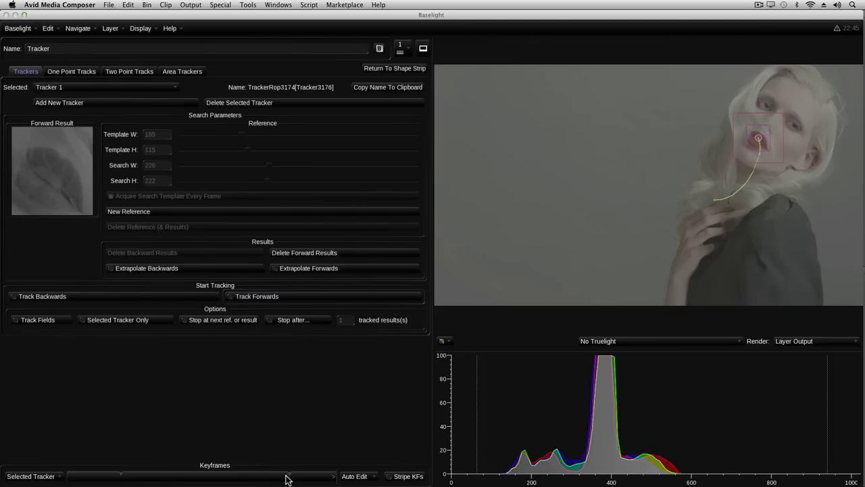
# Step: Return to the reference keyframe, play through to check, and track the lips backwards
pyautogui.click(286, 476)
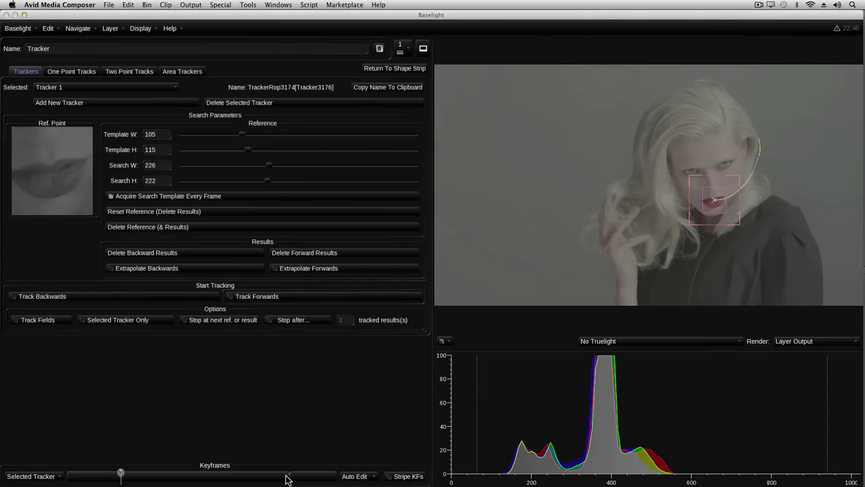
pyautogui.press('space')
pyautogui.click(84, 297)
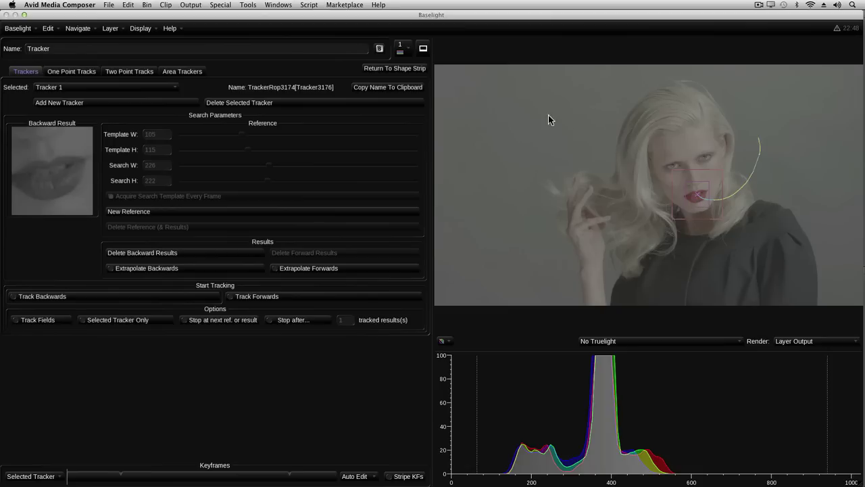
# Step: Link the lip ellipse's Shape Motion to the tracker and scrub to confirm it follows the face
pyautogui.click(397, 69)
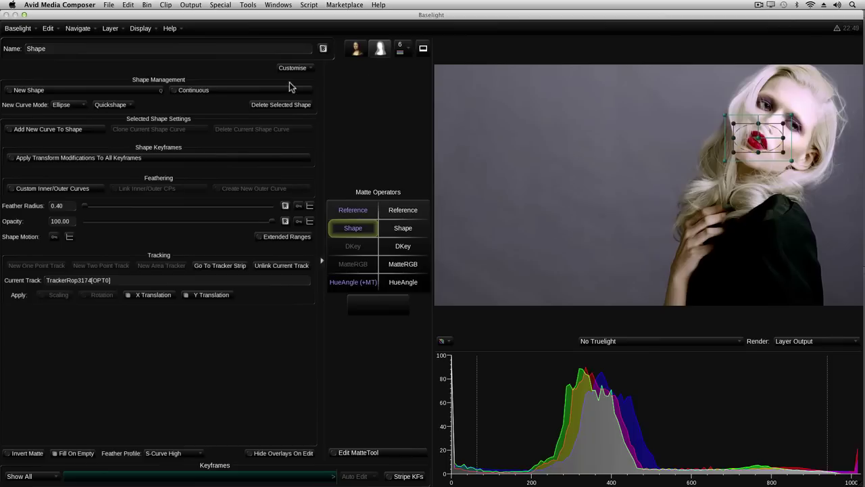
pyautogui.click(57, 238)
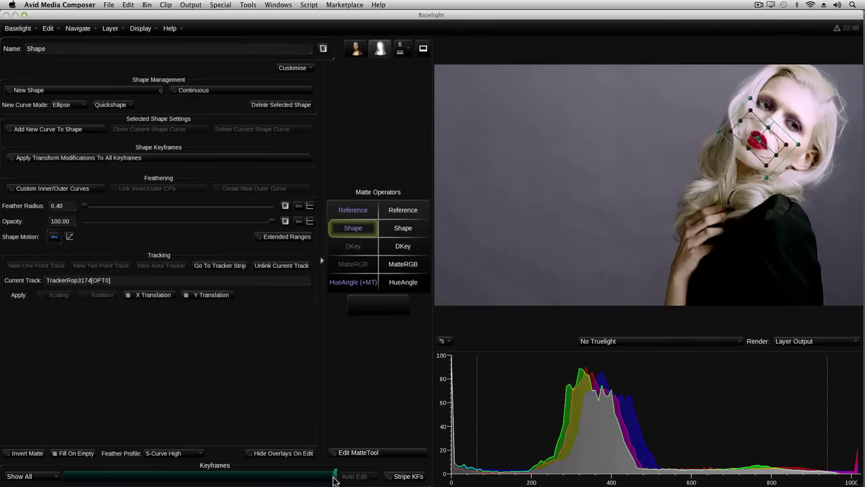
pyautogui.moveTo(334, 477); pyautogui.dragTo(128, 476)
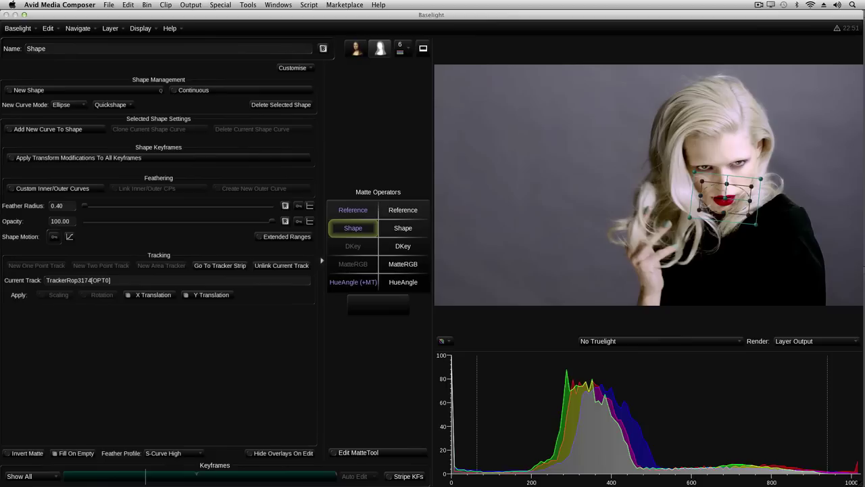
# Step: Leave Baselight, move to the blue-eyeshadow close-up near 01:00:57, and open its Baselight effect
pyautogui.click(423, 50)
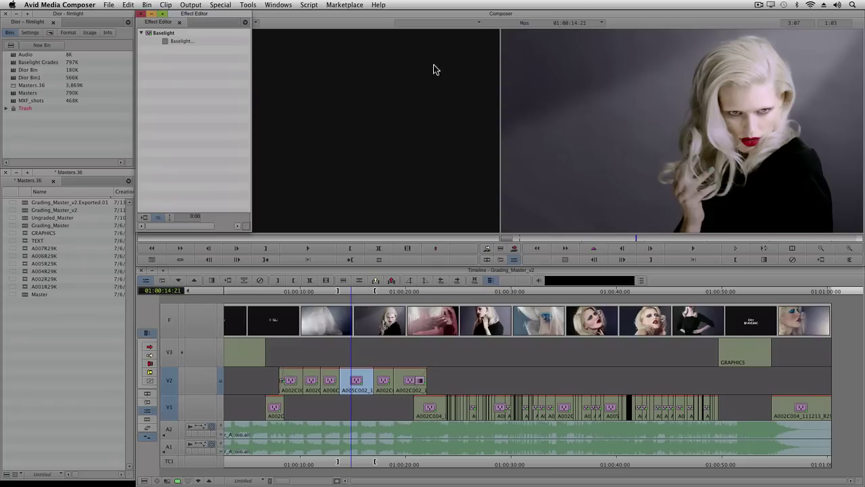
pyautogui.moveTo(787, 289); pyautogui.dragTo(799, 290)
pyautogui.press('super+8')
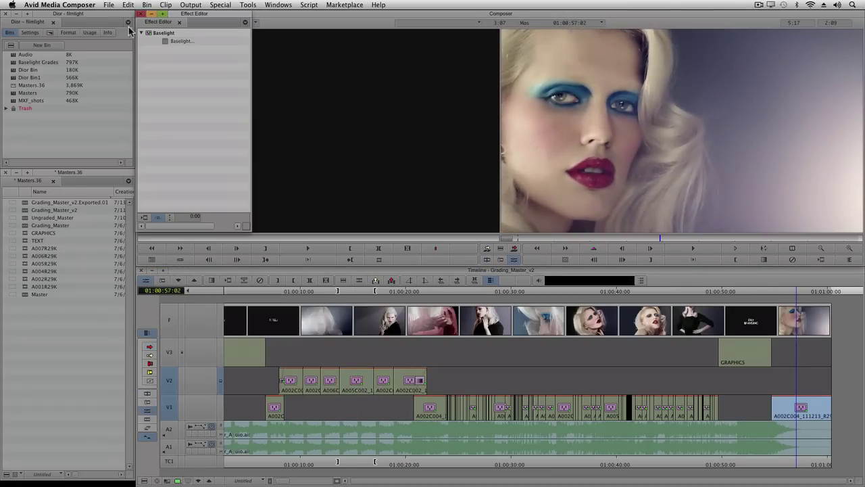
pyautogui.click(164, 41)
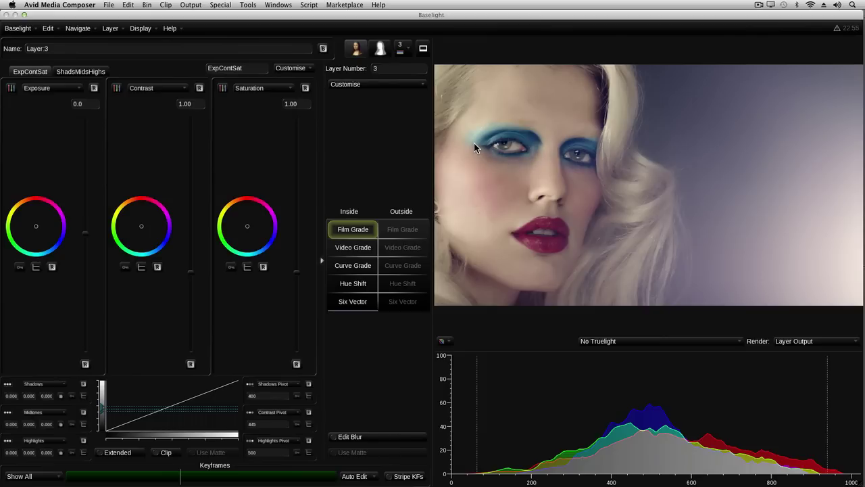
# Step: Add layer 4 and draw an Ellipse-mode shape matte curve around the left eye
pyautogui.press('p')
pyautogui.scroll(3, 528, 150)
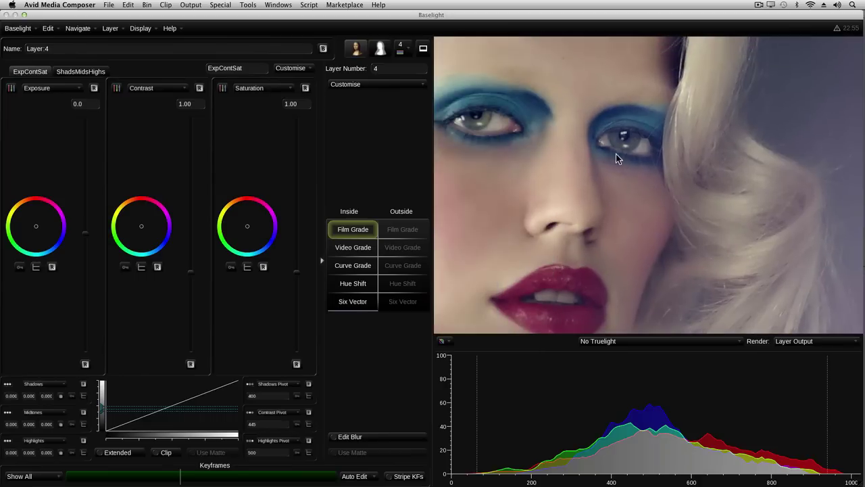
pyautogui.press('m')
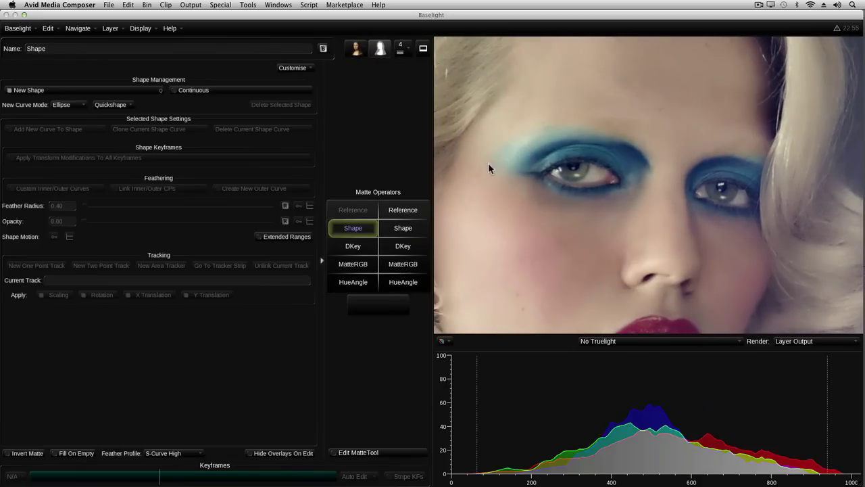
pyautogui.click(77, 105)
pyautogui.click(78, 106)
pyautogui.moveTo(586, 168); pyautogui.dragTo(648, 201)
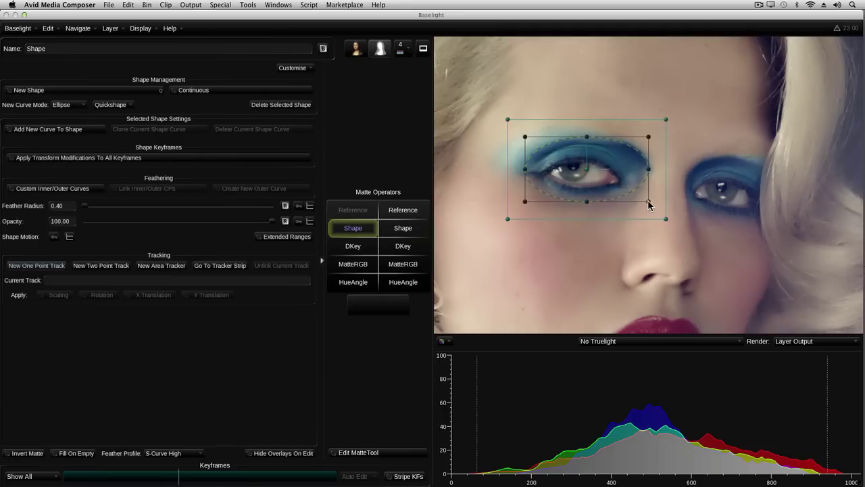
# Step: Add a second ellipse around the right eye to the same shape
pyautogui.click(98, 133)
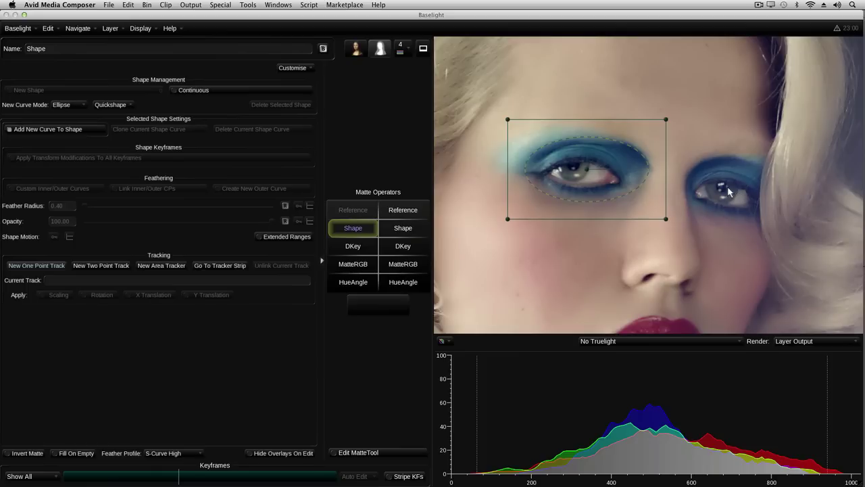
pyautogui.moveTo(728, 187); pyautogui.dragTo(758, 216)
pyautogui.moveTo(769, 215); pyautogui.dragTo(771, 217)
pyautogui.hotkey('ctrl', 'a')
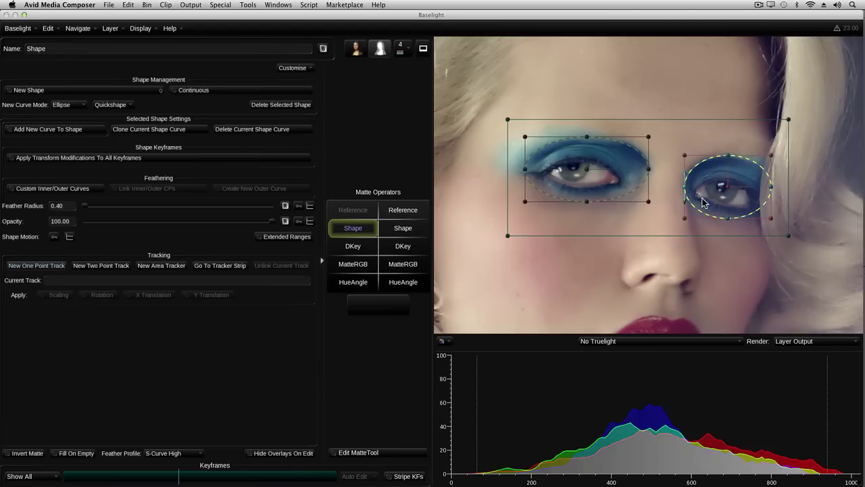
# Step: Place the shape's pivot point between the two eyes
pyautogui.click(587, 174)
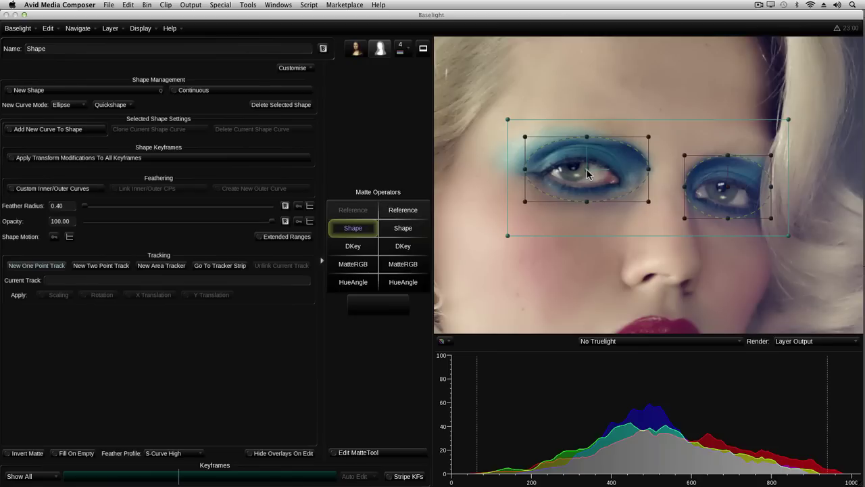
pyautogui.moveTo(587, 170); pyautogui.dragTo(592, 171)
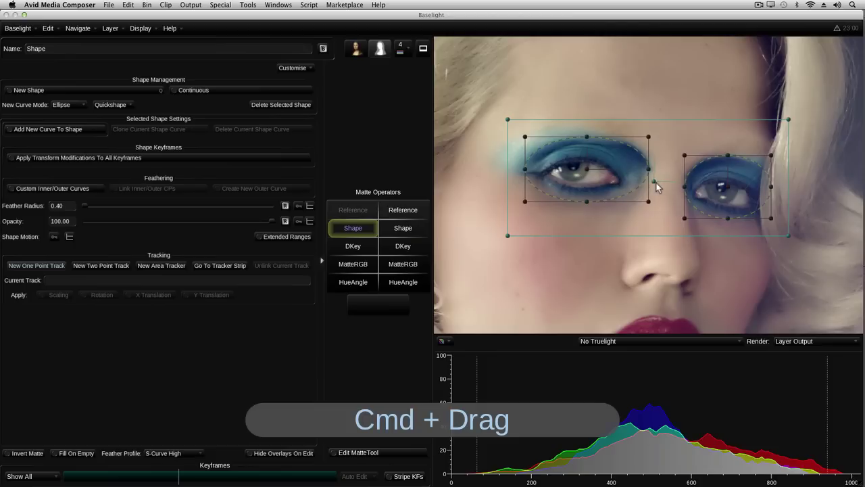
pyautogui.moveTo(657, 183); pyautogui.dragTo(666, 182)
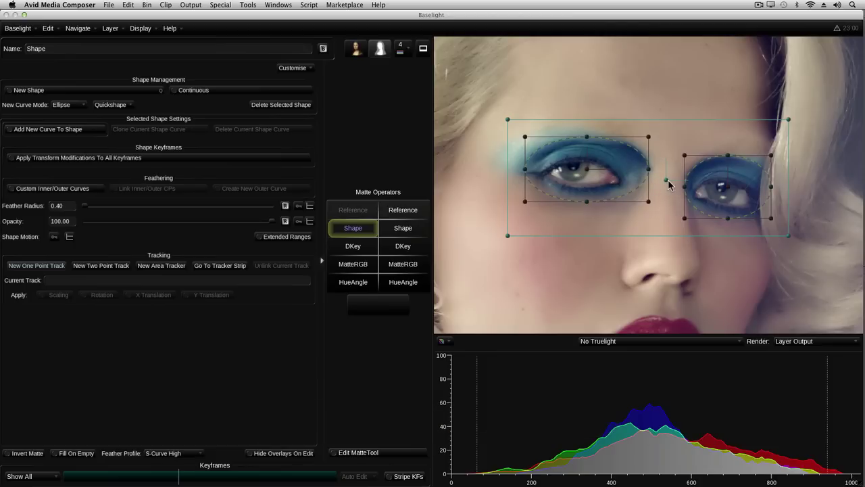
# Step: Create an area tracker around both eyes and track it forwards and backwards through the shot
pyautogui.click(173, 268)
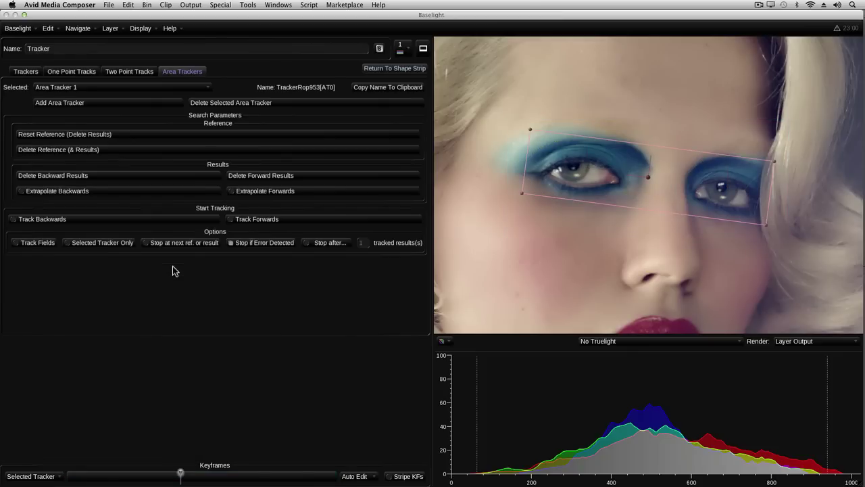
pyautogui.click(277, 219)
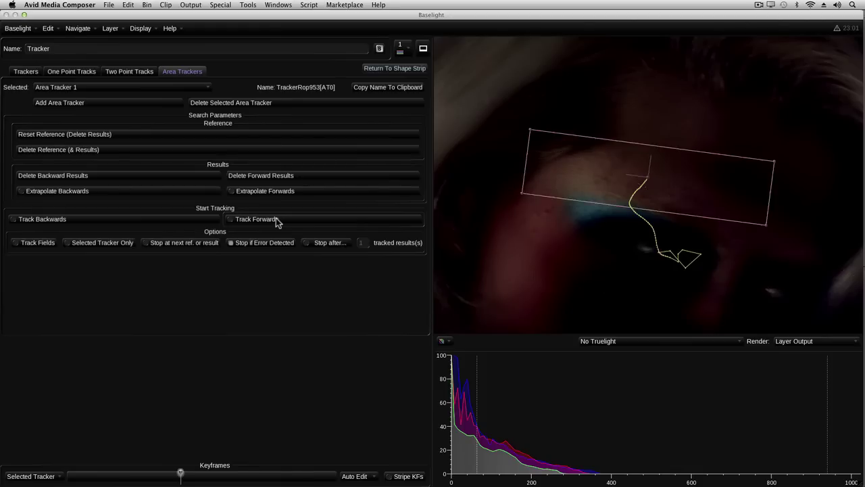
pyautogui.press('Home')
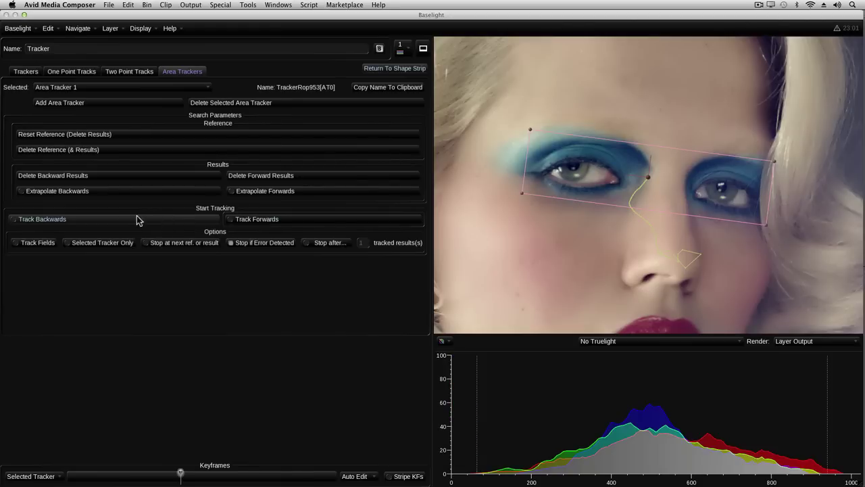
pyautogui.click(100, 224)
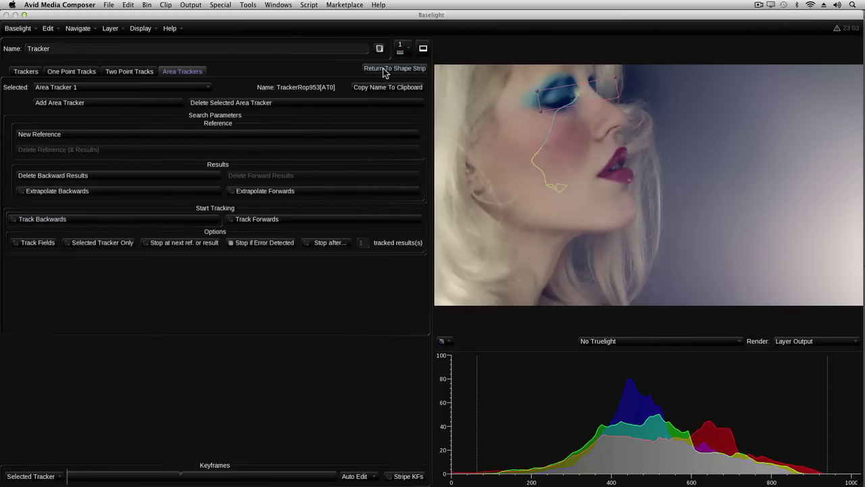
# Step: Link the two-ellipse eye shape to the area track and check its green matte overlay
pyautogui.click(385, 69)
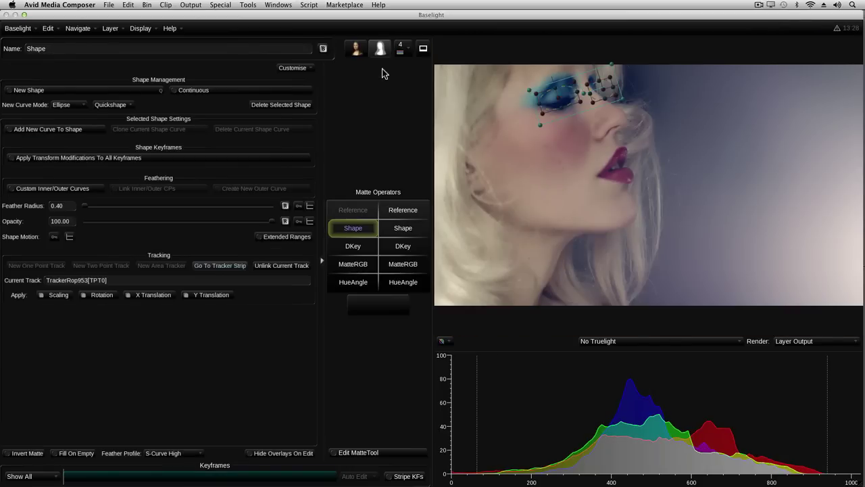
pyautogui.press('o')
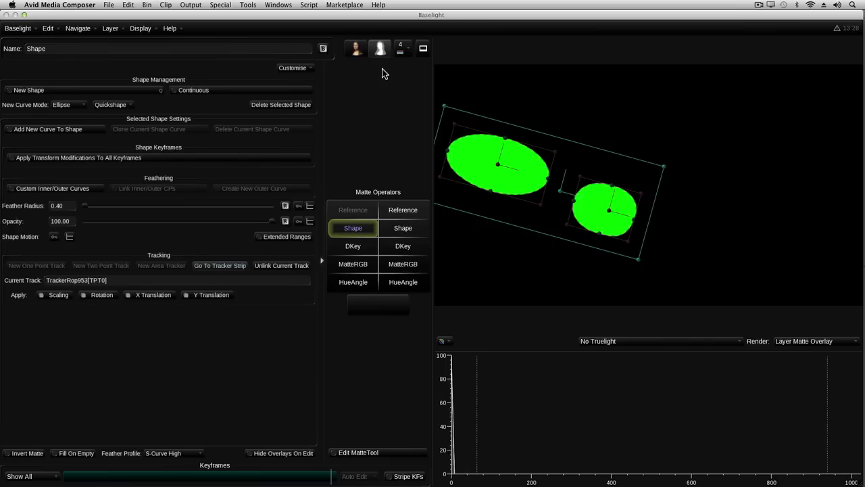
pyautogui.press('o')
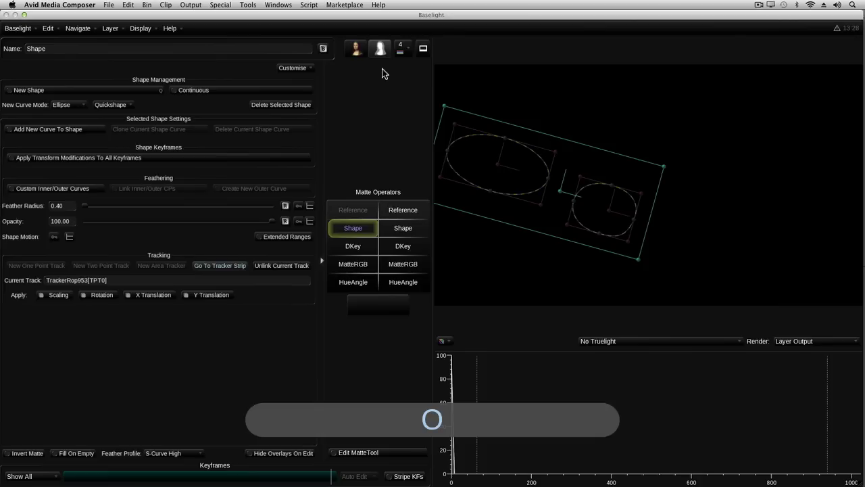
# Step: Delete Area Tracker 1's forward results and extrapolate the track forwards to the shot end
pyautogui.click(229, 270)
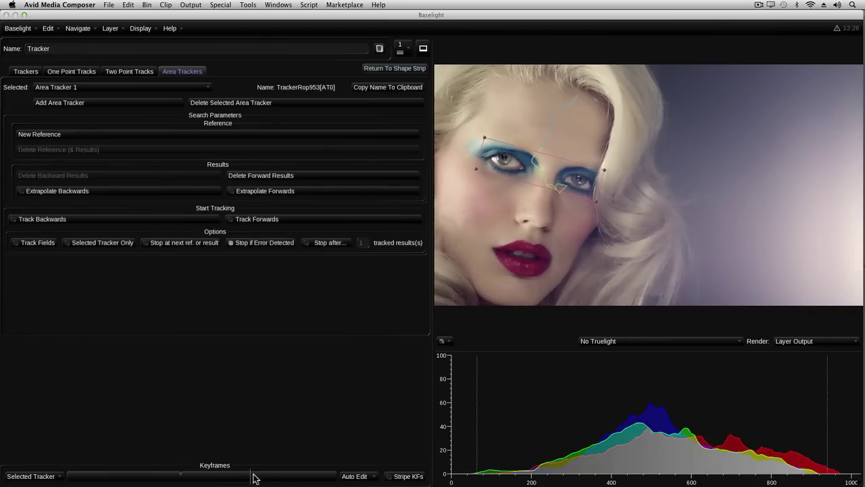
pyautogui.moveTo(253, 478); pyautogui.dragTo(290, 478)
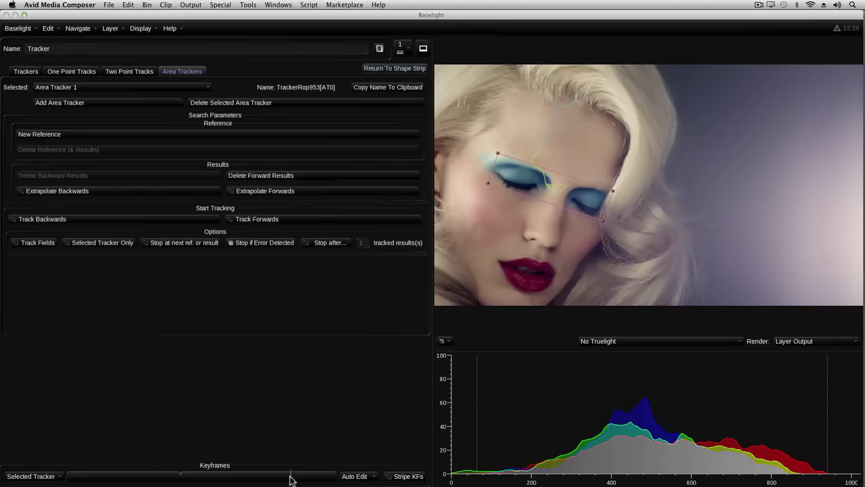
pyautogui.click(302, 180)
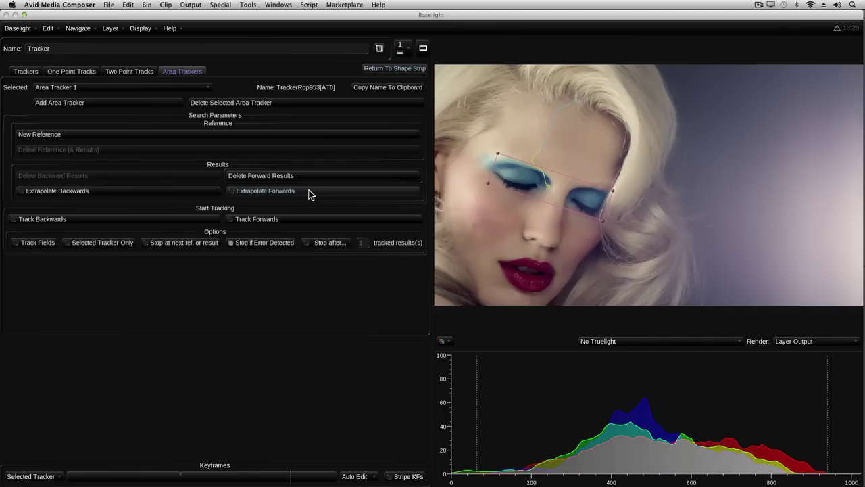
pyautogui.click(309, 192)
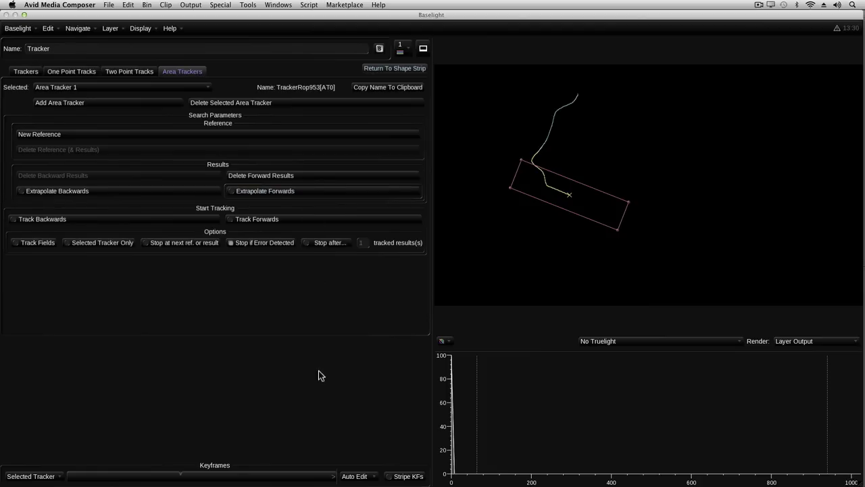
pyautogui.moveTo(333, 477); pyautogui.dragTo(248, 476)
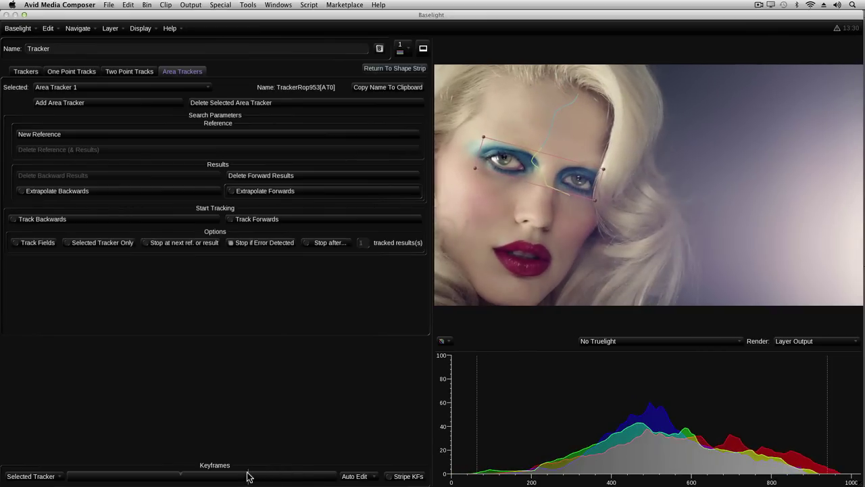
# Step: Set a Shape Motion keyframe and rotate the eye shape to fit the eyes on the profile frame
pyautogui.click(395, 69)
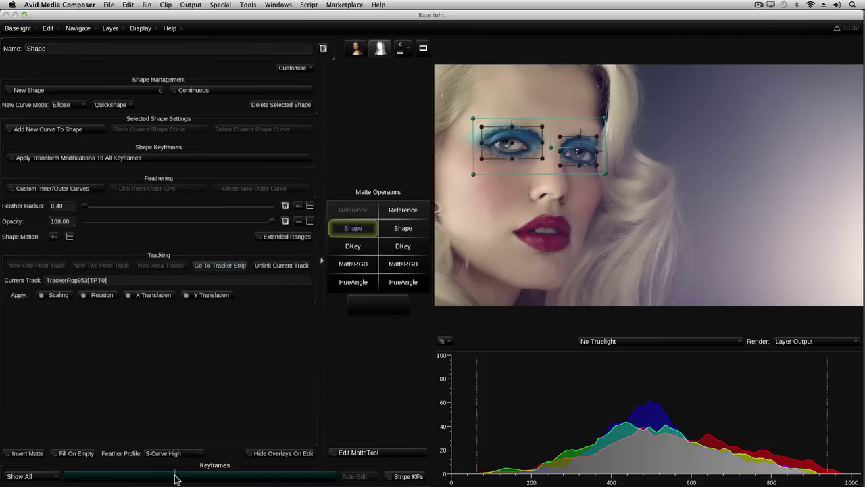
pyautogui.moveTo(175, 478); pyautogui.dragTo(150, 476)
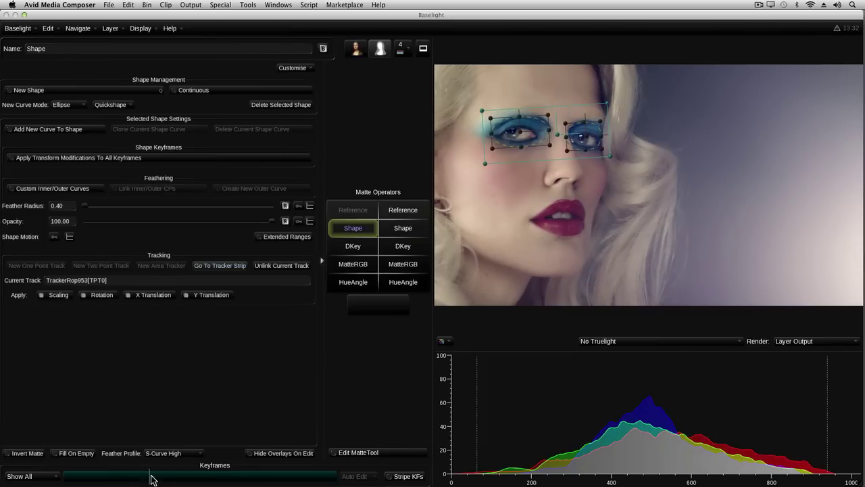
pyautogui.click(54, 238)
pyautogui.moveTo(136, 476); pyautogui.dragTo(66, 480)
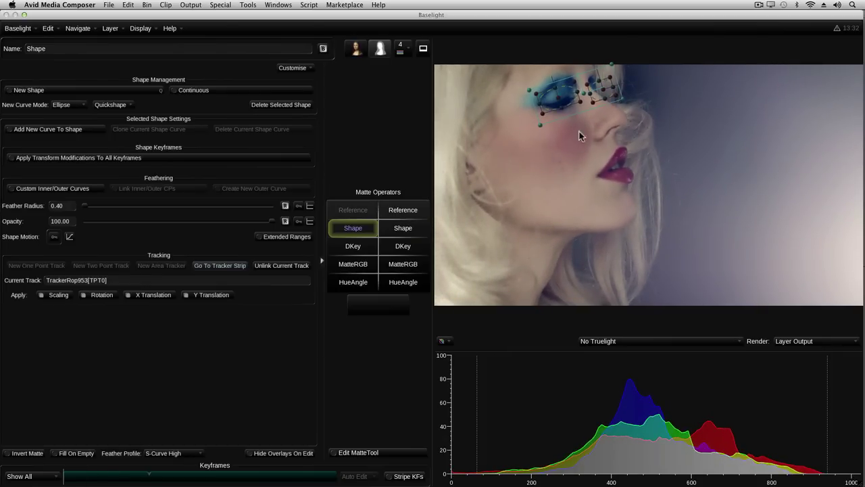
pyautogui.moveTo(539, 124); pyautogui.dragTo(544, 132)
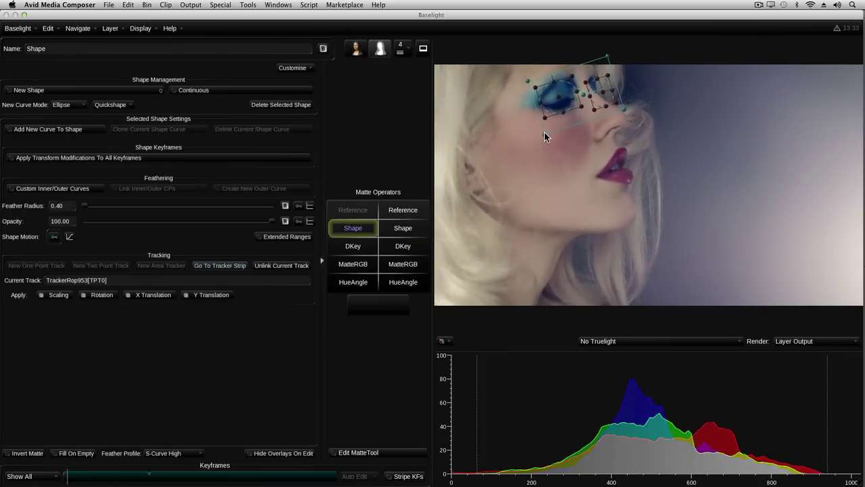
pyautogui.press('Right')
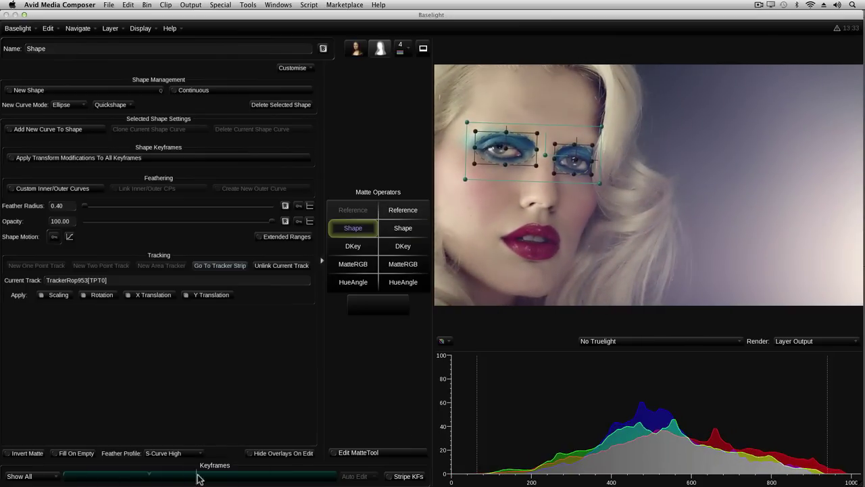
# Step: On the profile frame, shrink the far-eye ellipse, move it onto the eye, and reshape both into teardrops
pyautogui.moveTo(196, 476); pyautogui.dragTo(64, 479)
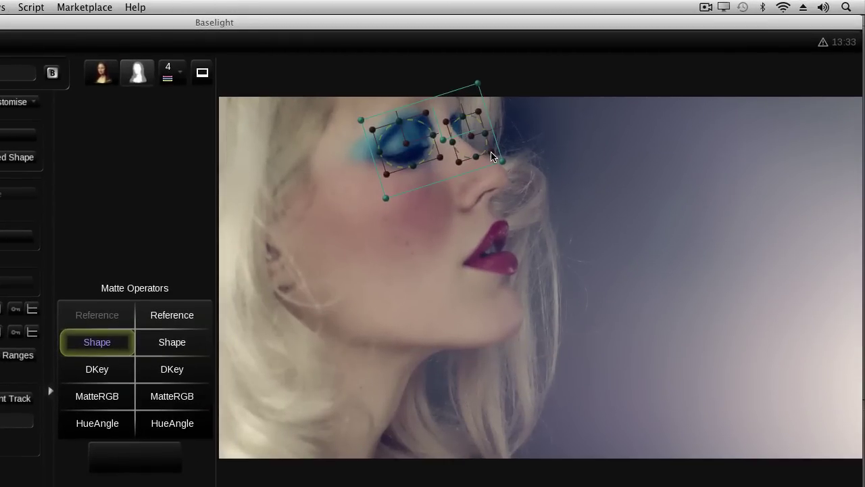
pyautogui.moveTo(491, 157); pyautogui.dragTo(475, 146)
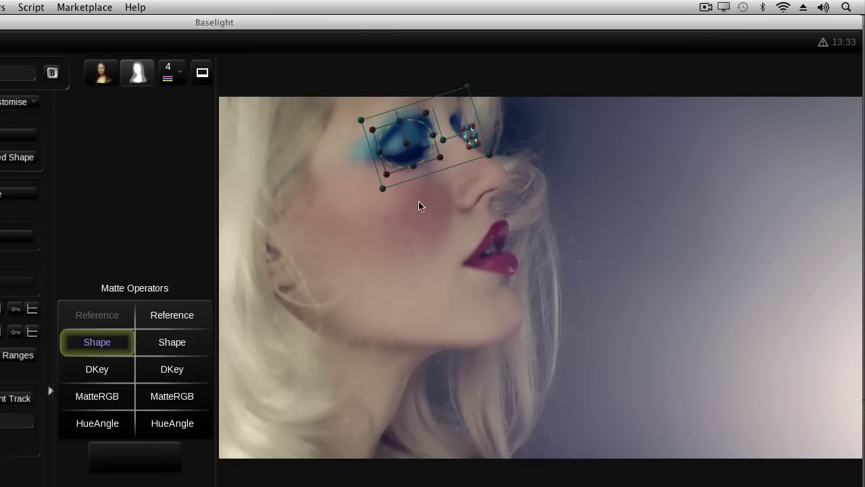
pyautogui.scroll(5, 421, 204)
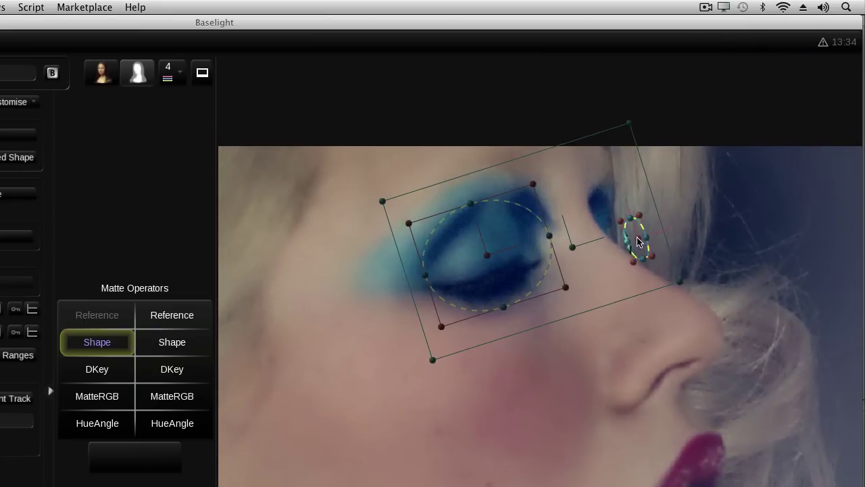
pyautogui.moveTo(637, 240); pyautogui.dragTo(614, 241)
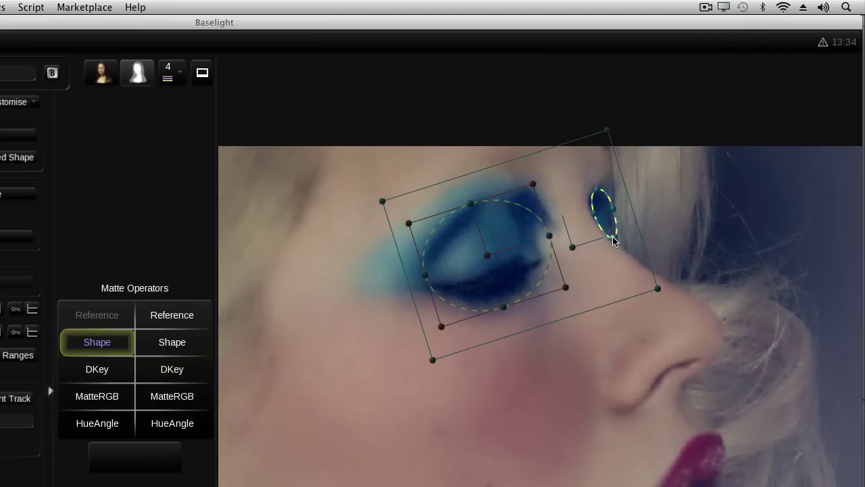
pyautogui.moveTo(611, 209); pyautogui.dragTo(613, 204)
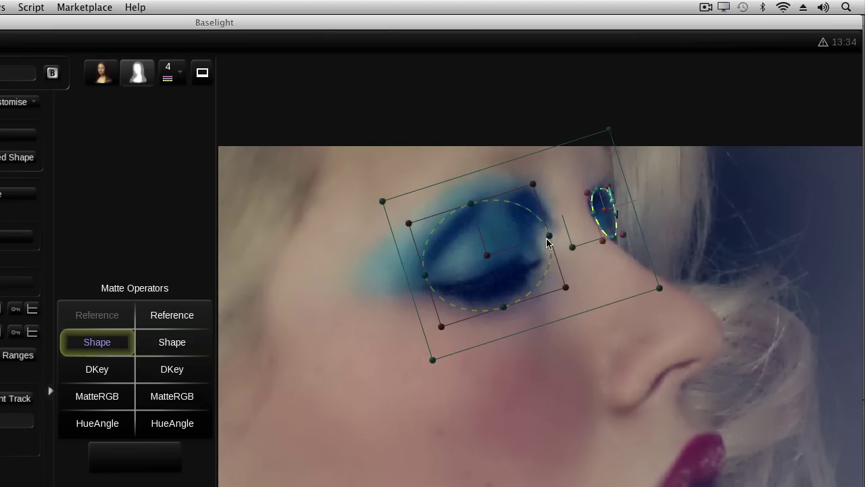
pyautogui.moveTo(549, 235); pyautogui.dragTo(544, 217)
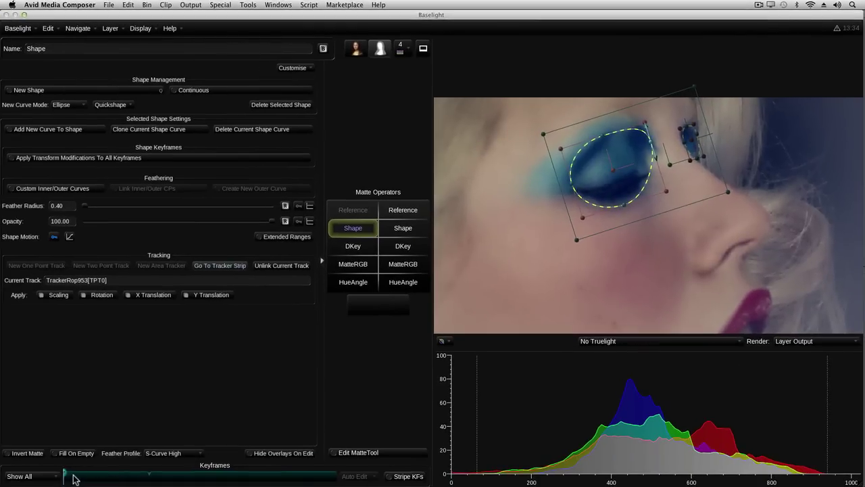
# Step: Adjust the far-eye ellipse on the frontal-face frame, then return to the profile frame
pyautogui.press('F12')
pyautogui.moveTo(66, 478); pyautogui.dragTo(108, 478)
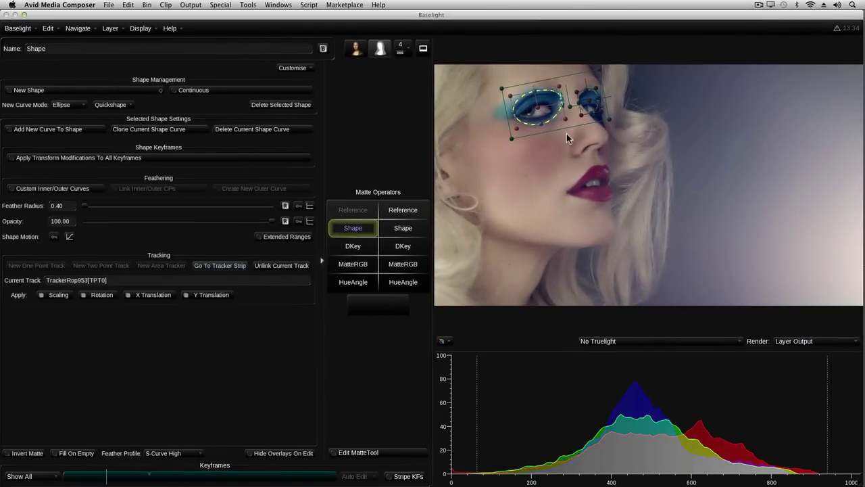
pyautogui.press('F12')
pyautogui.click(103, 478)
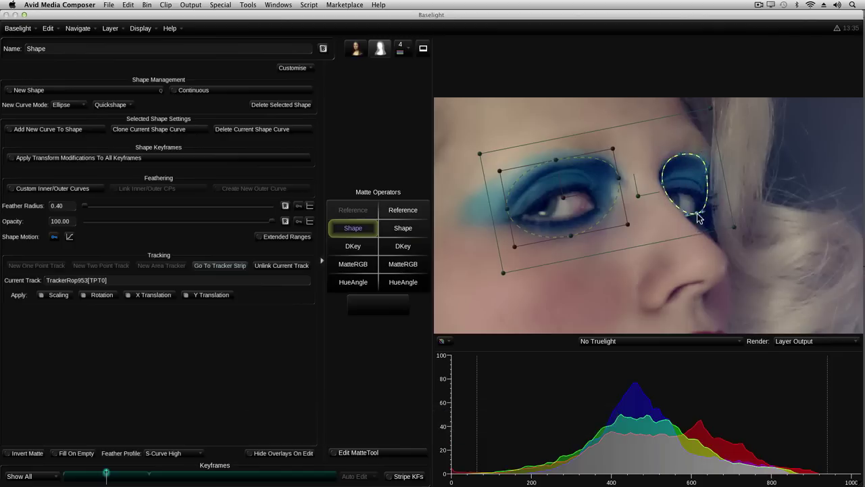
pyautogui.moveTo(103, 479); pyautogui.dragTo(57, 473)
# Step: Change the Shape Motion interpolation type and show the eye matte as a green overlay
pyautogui.click(69, 237)
pyautogui.click(76, 289)
pyautogui.press('F12')
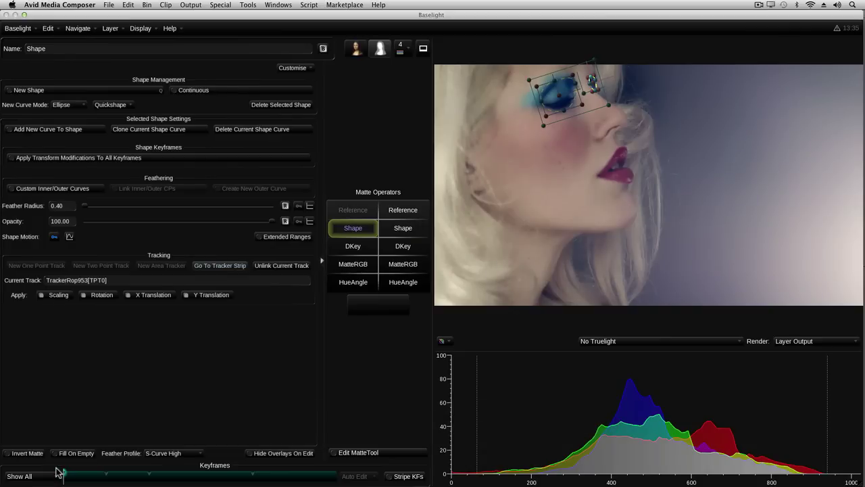
pyautogui.press('o')
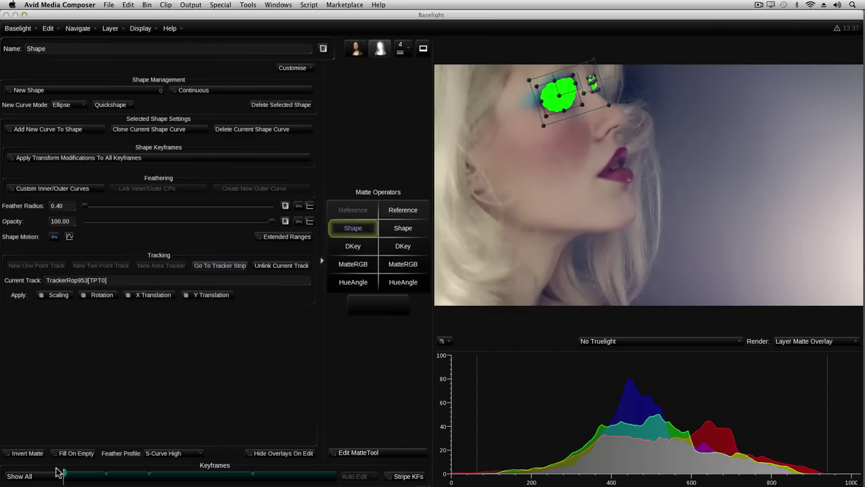
# Step: Blur the eye matte with Blur Radius X and Y of 24.59, then switch to the layer grade
pyautogui.moveTo(66, 477); pyautogui.dragTo(165, 478)
pyautogui.click(355, 453)
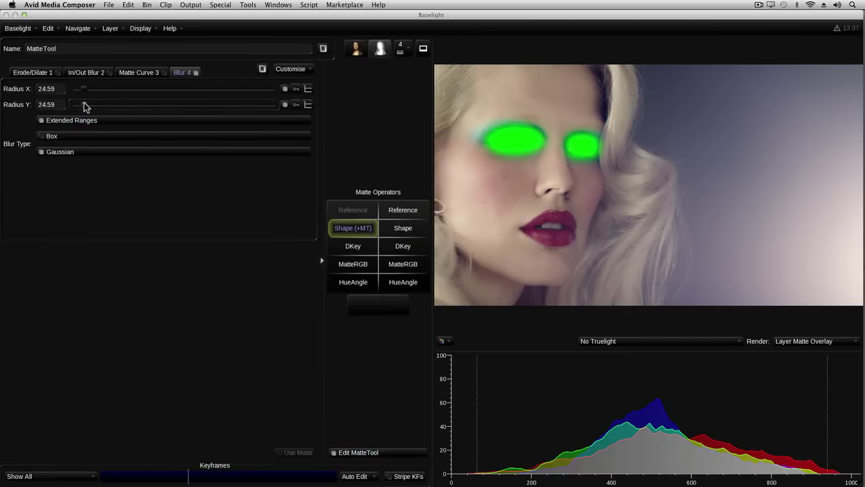
pyautogui.press('g')
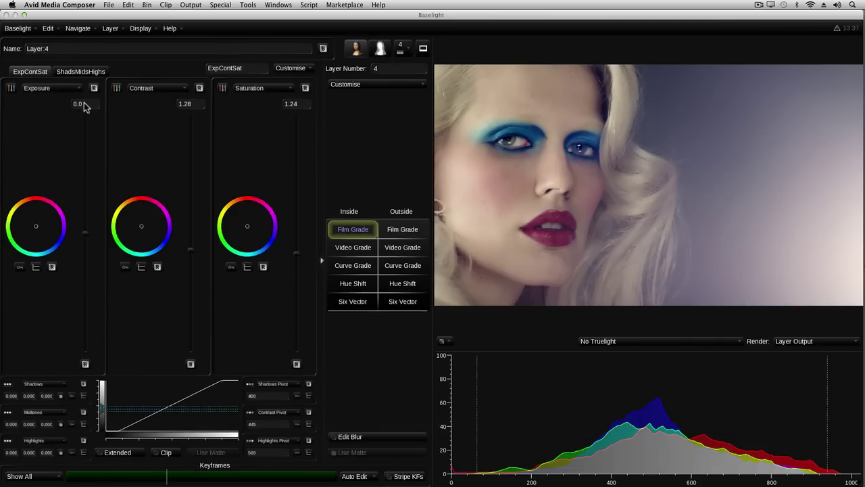
# Step: Jump to the clip's start to review the contrast 1.28, saturation 1.24 eye grade
pyautogui.press('Home')
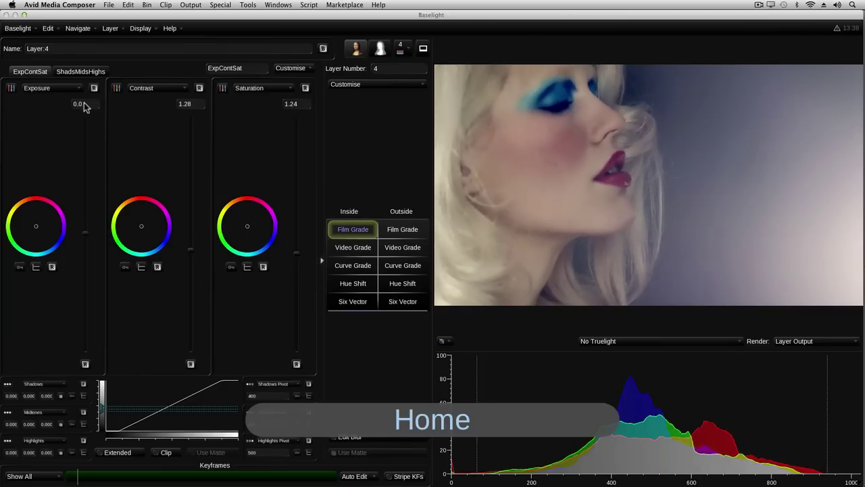